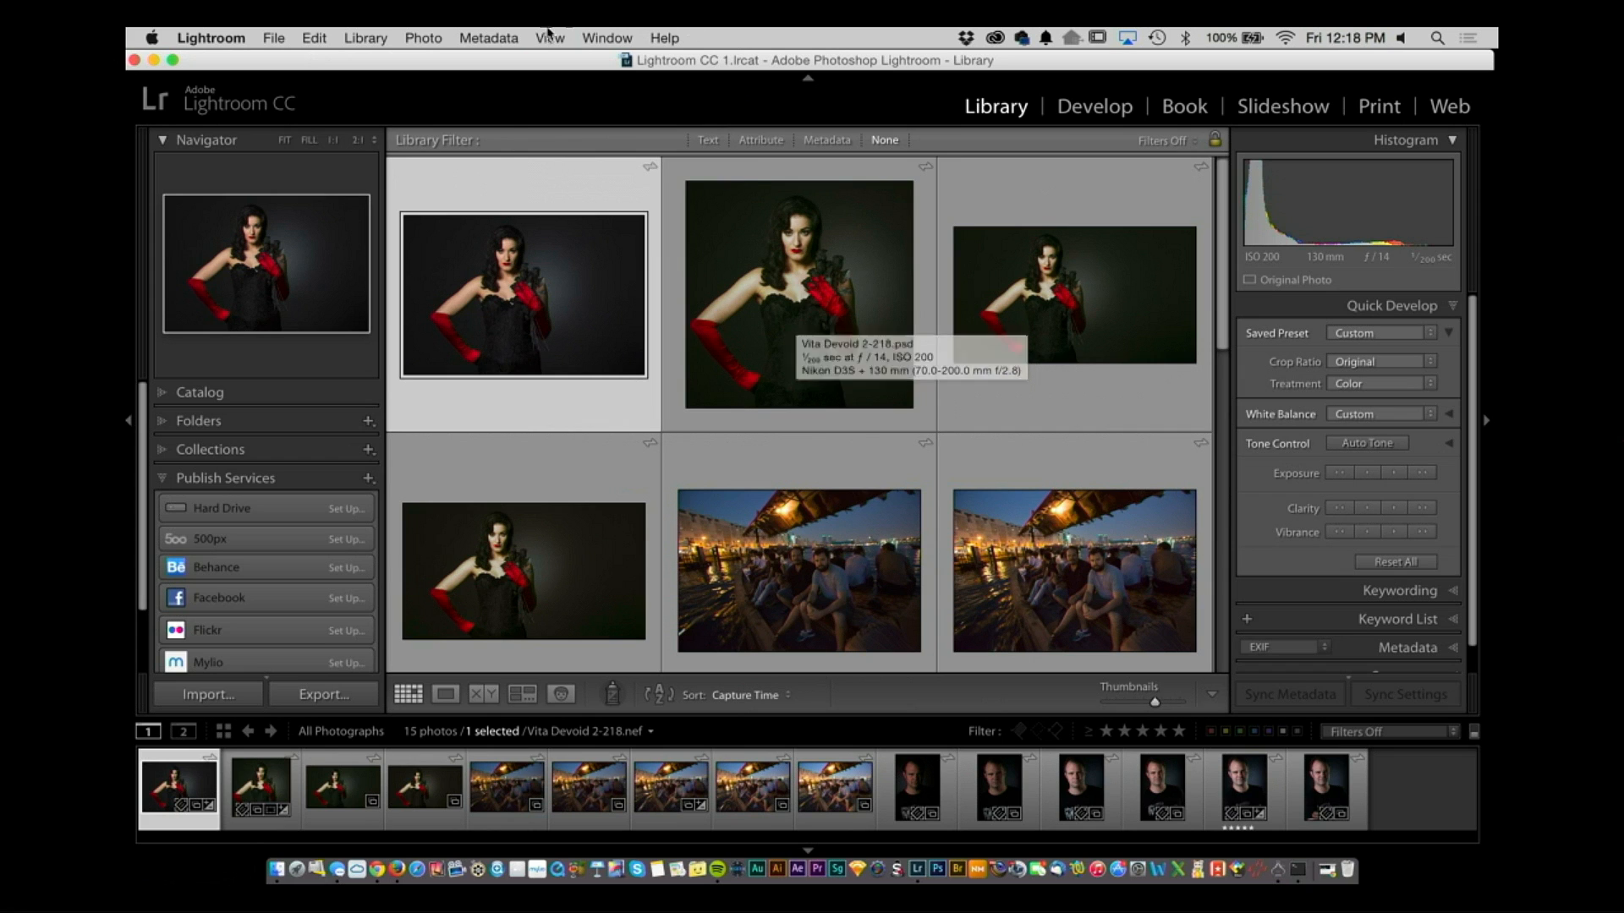
- Show the extras on the library grid cells and set the grid view style to Compact Cells
click(550, 37)
mouse_move(656, 571)
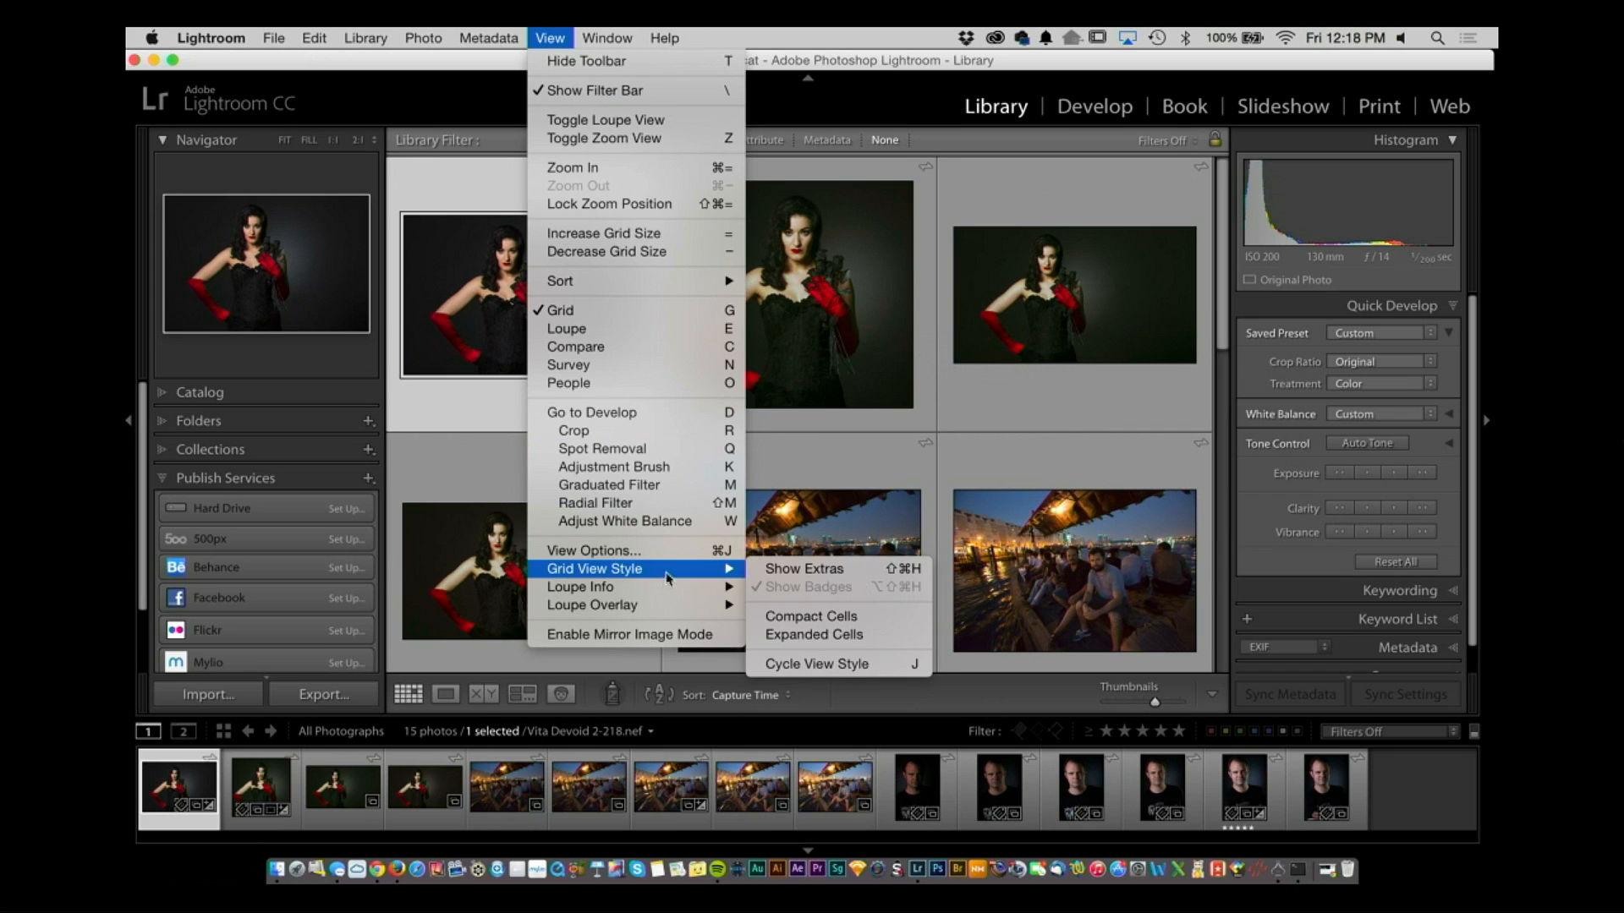
click(804, 580)
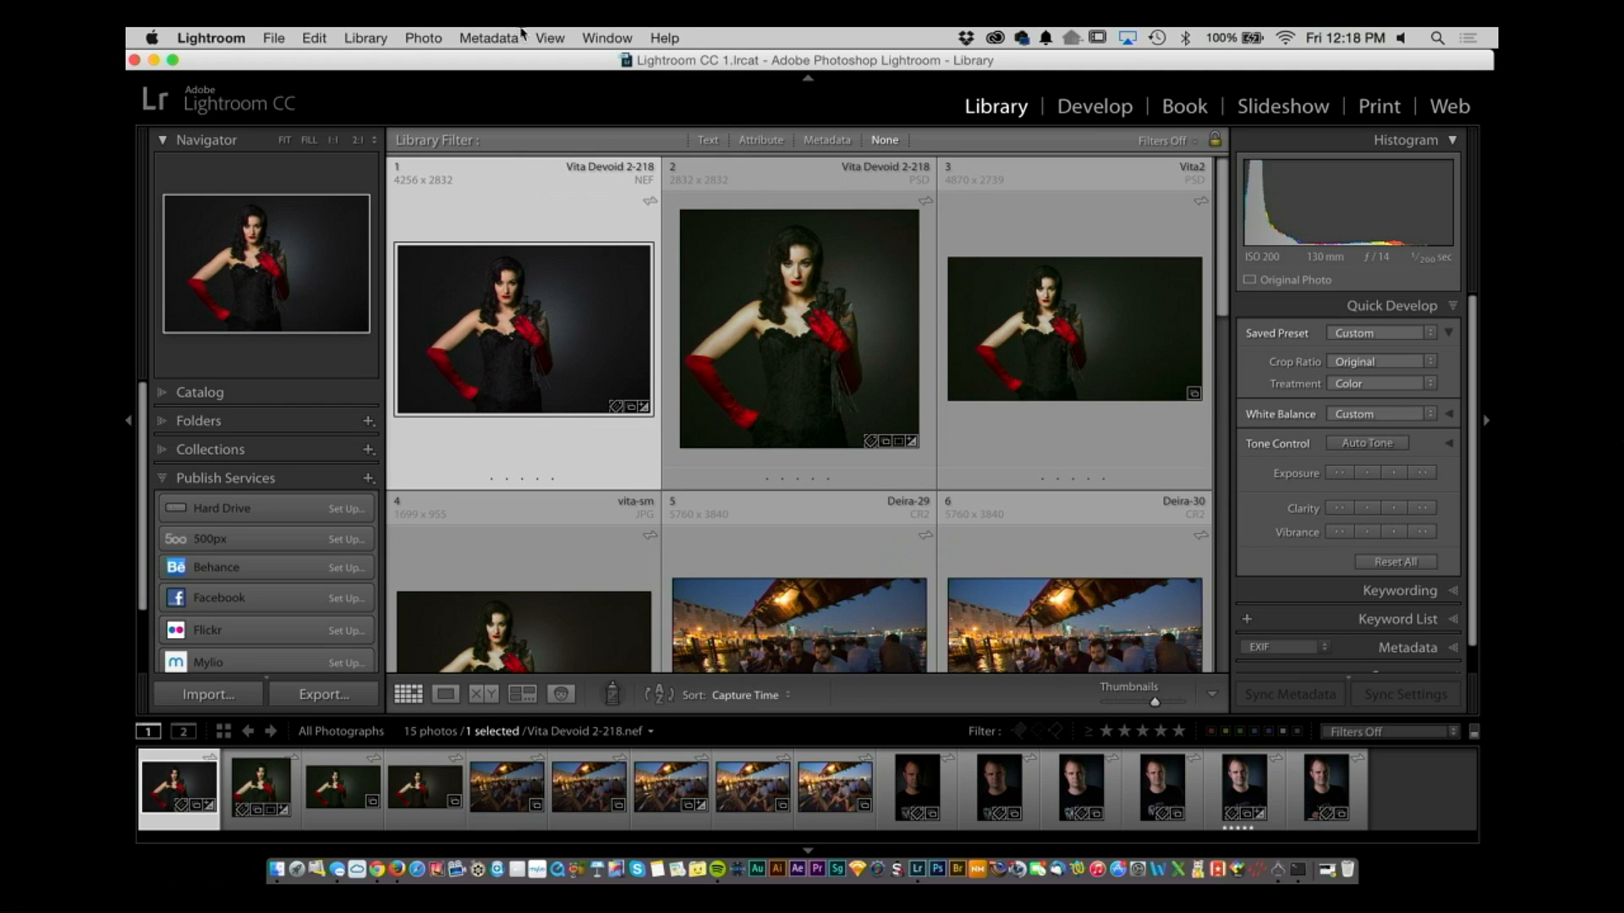
click(554, 37)
mouse_move(647, 573)
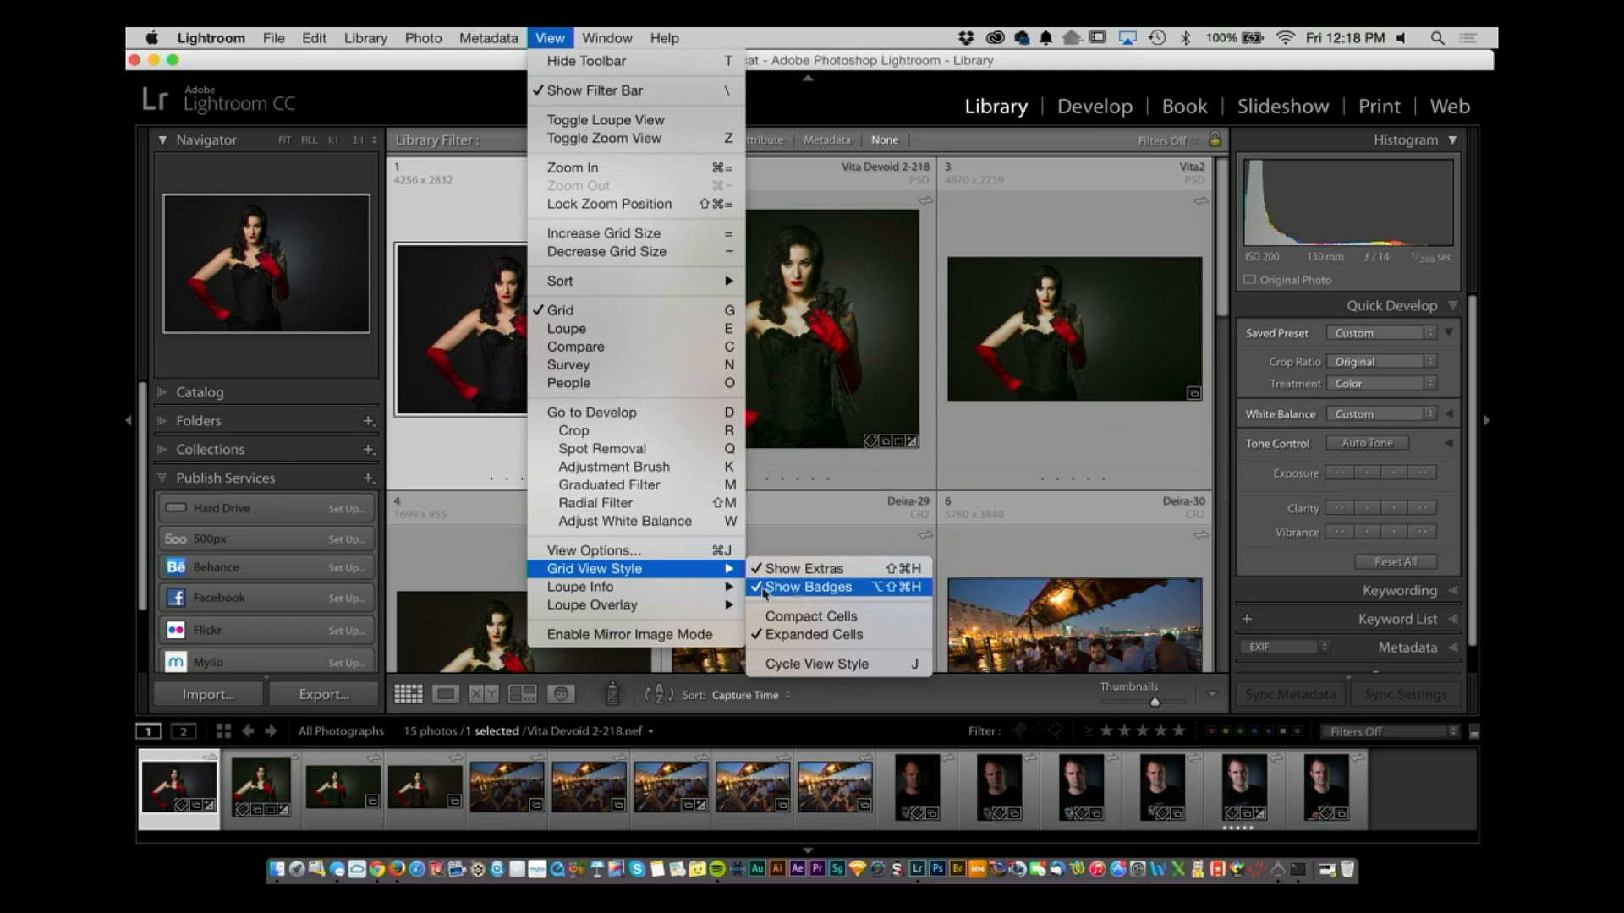
click(828, 624)
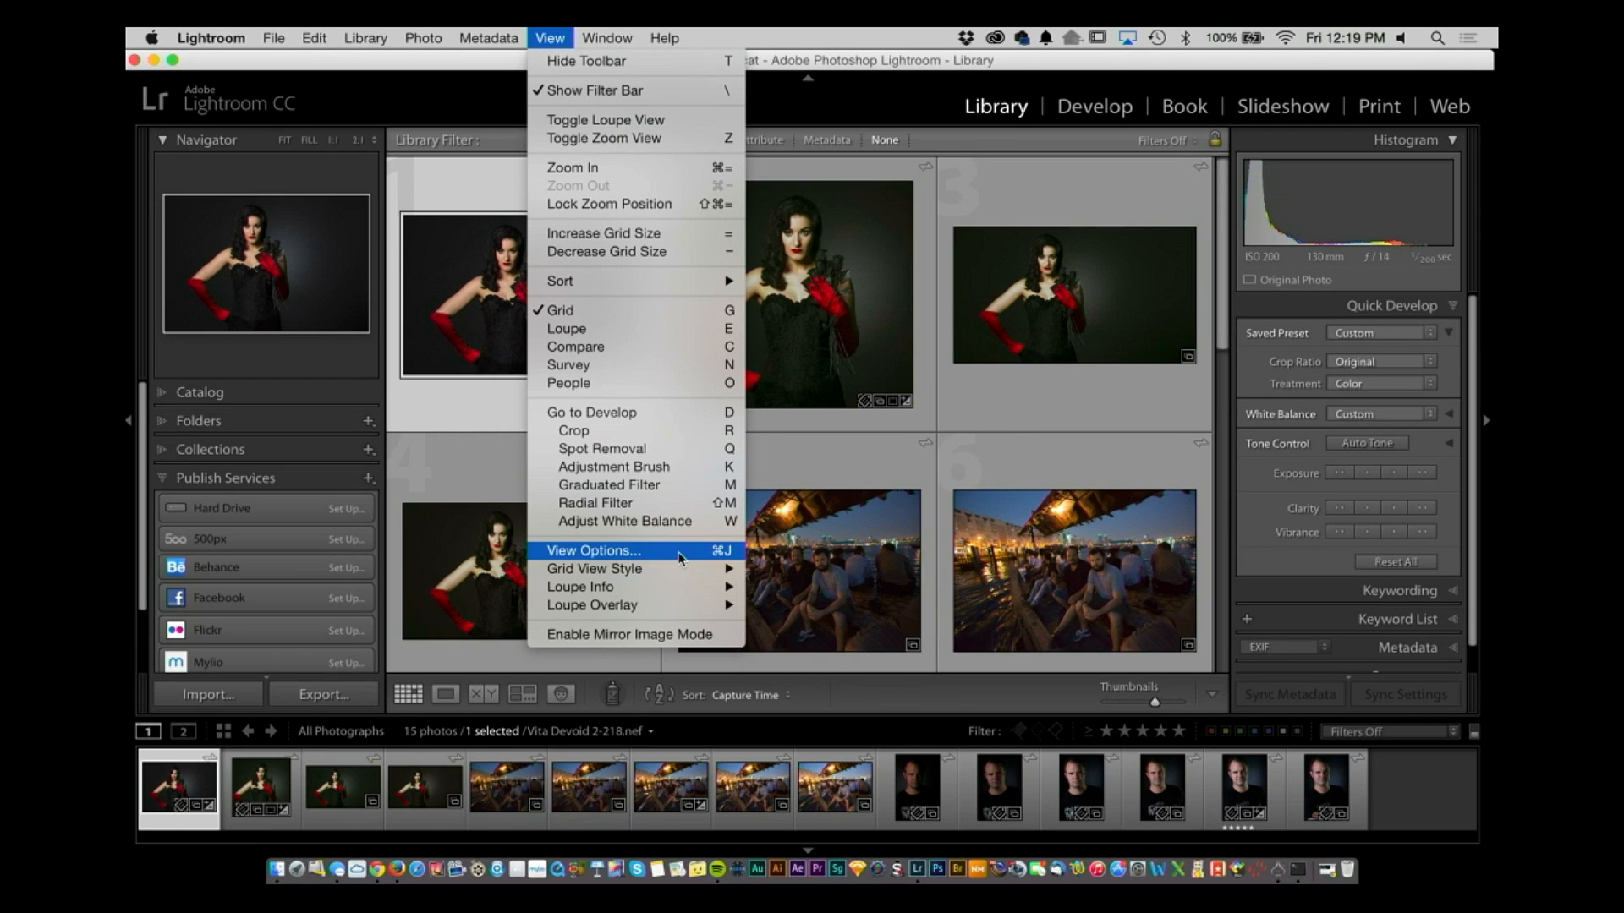
- Open the library view options and compare the compact and expanded grid extras, ending on Expanded Cells
click(681, 559)
drag(1042, 108, 720, 88)
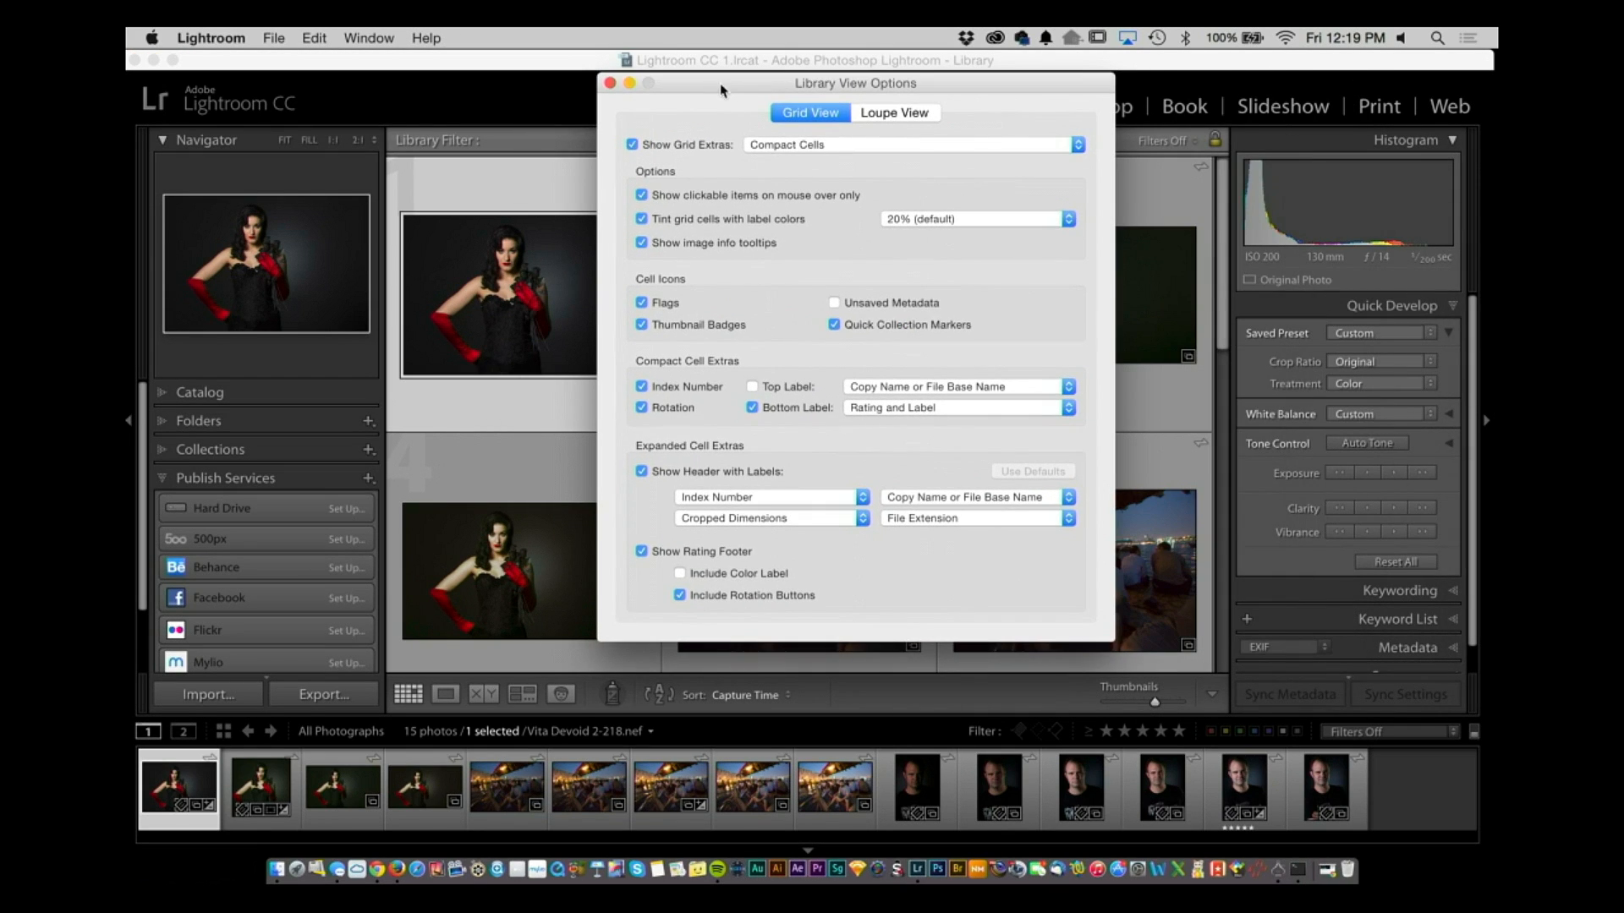
click(784, 148)
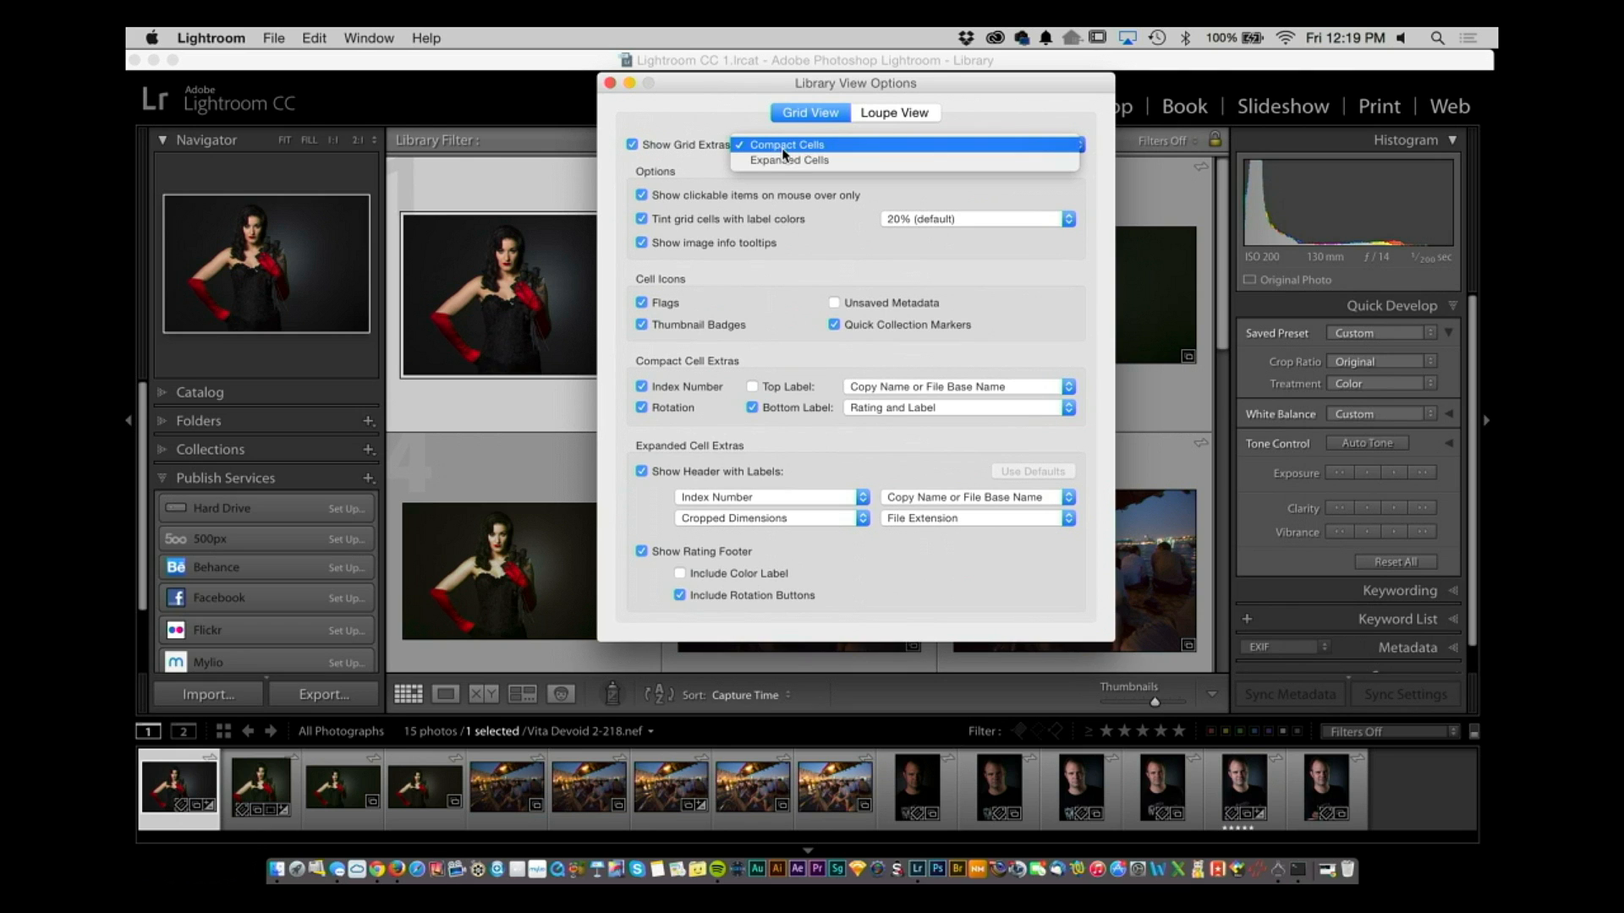
click(786, 162)
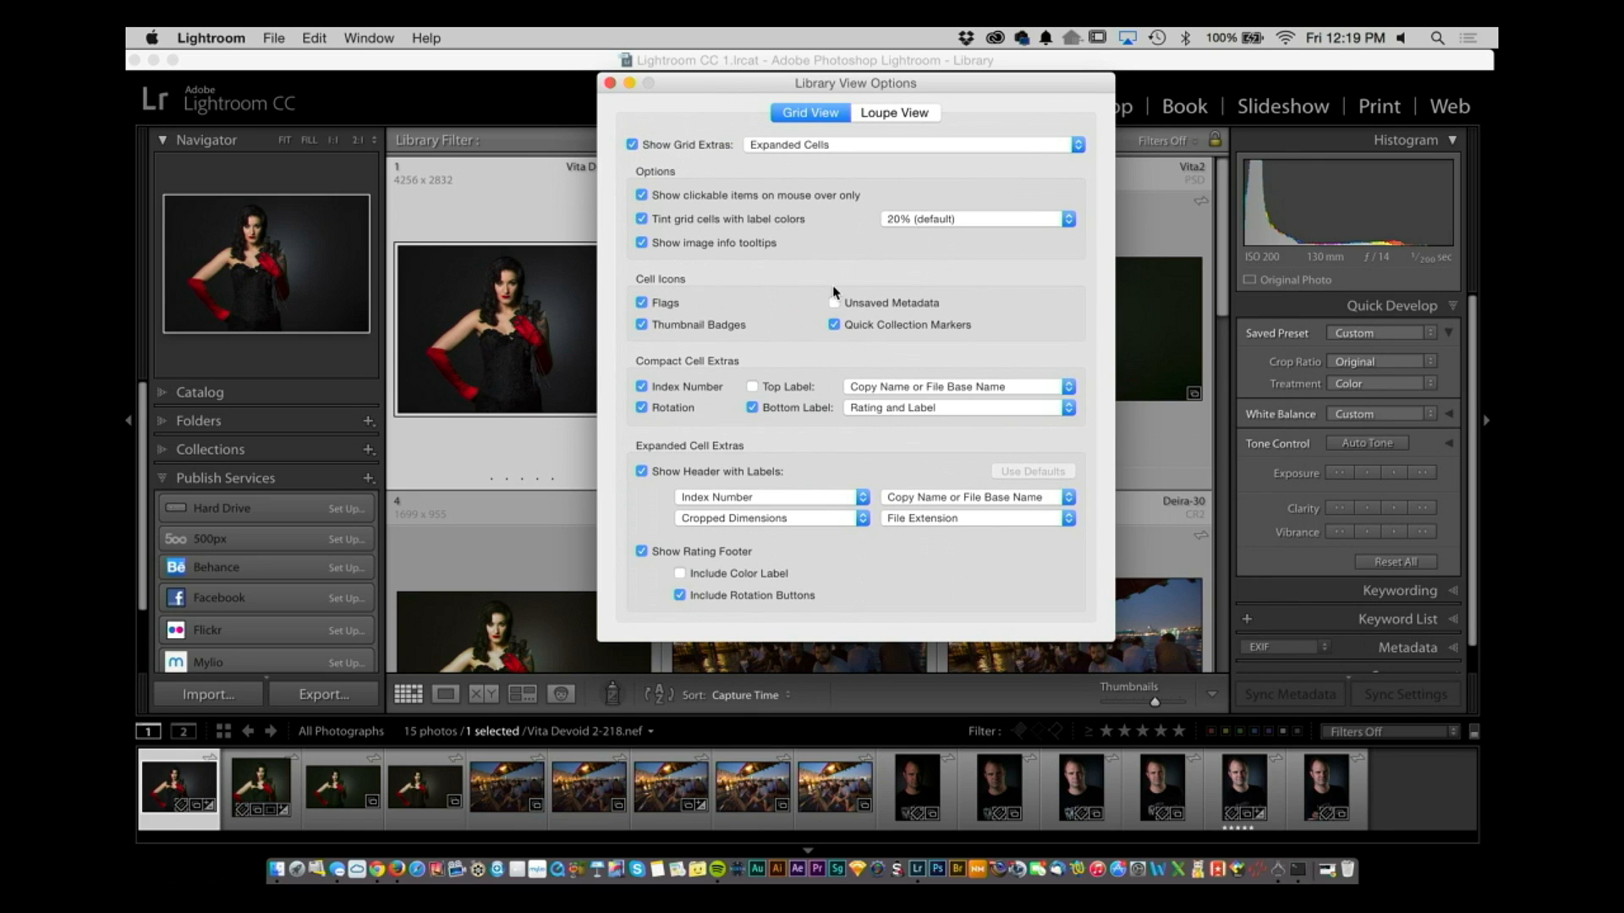
click(744, 144)
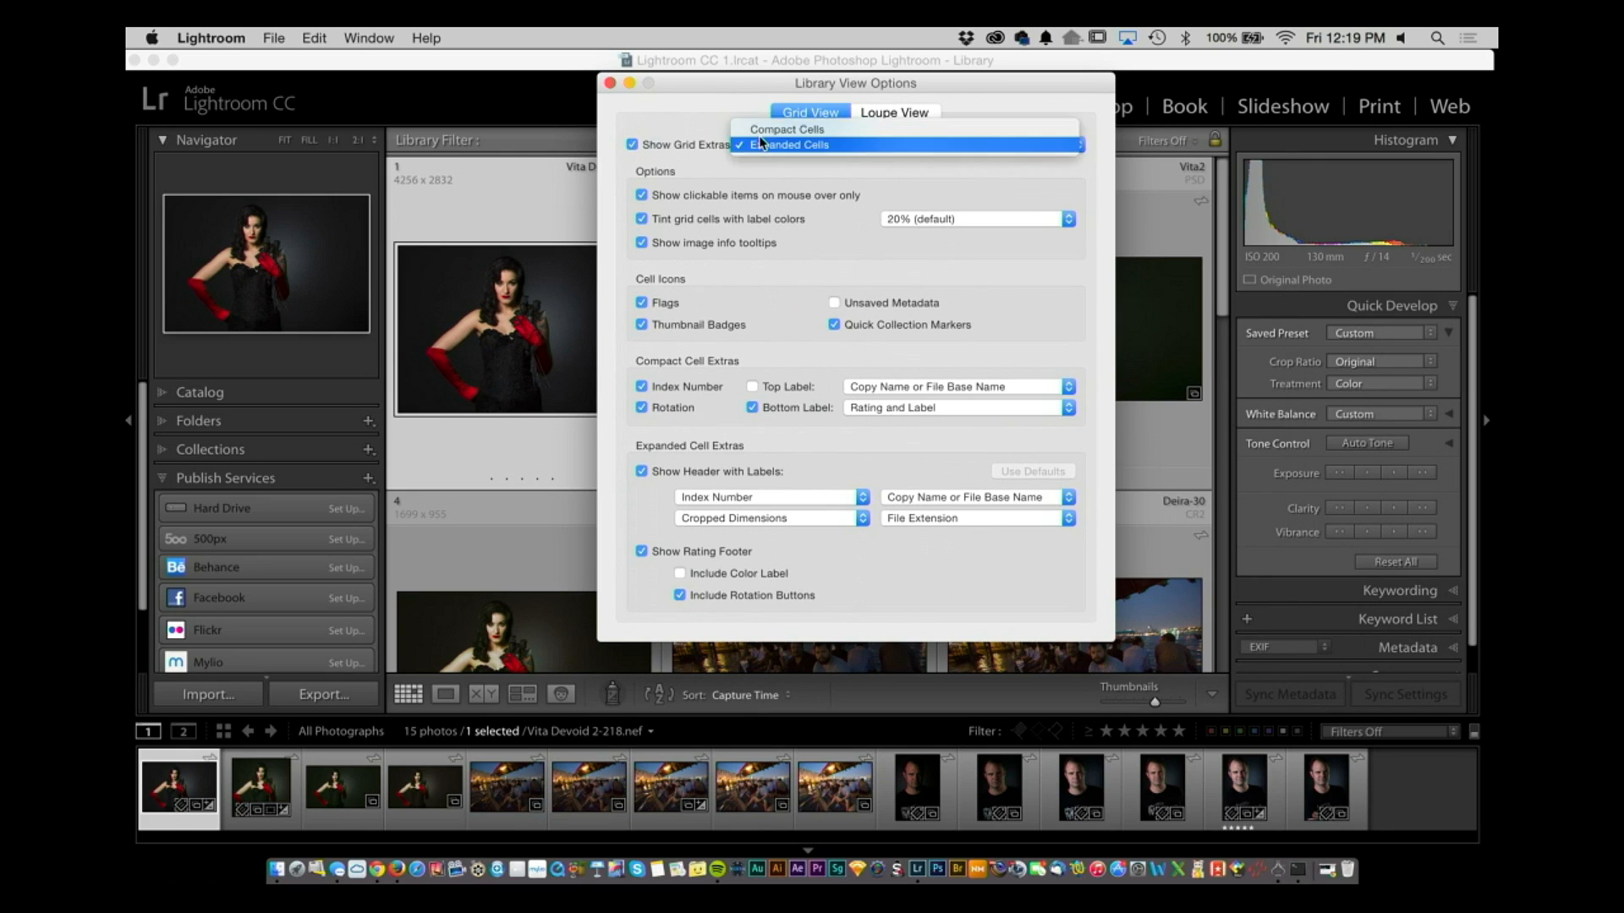
click(772, 130)
drag(725, 89, 1040, 93)
click(1099, 151)
click(1113, 165)
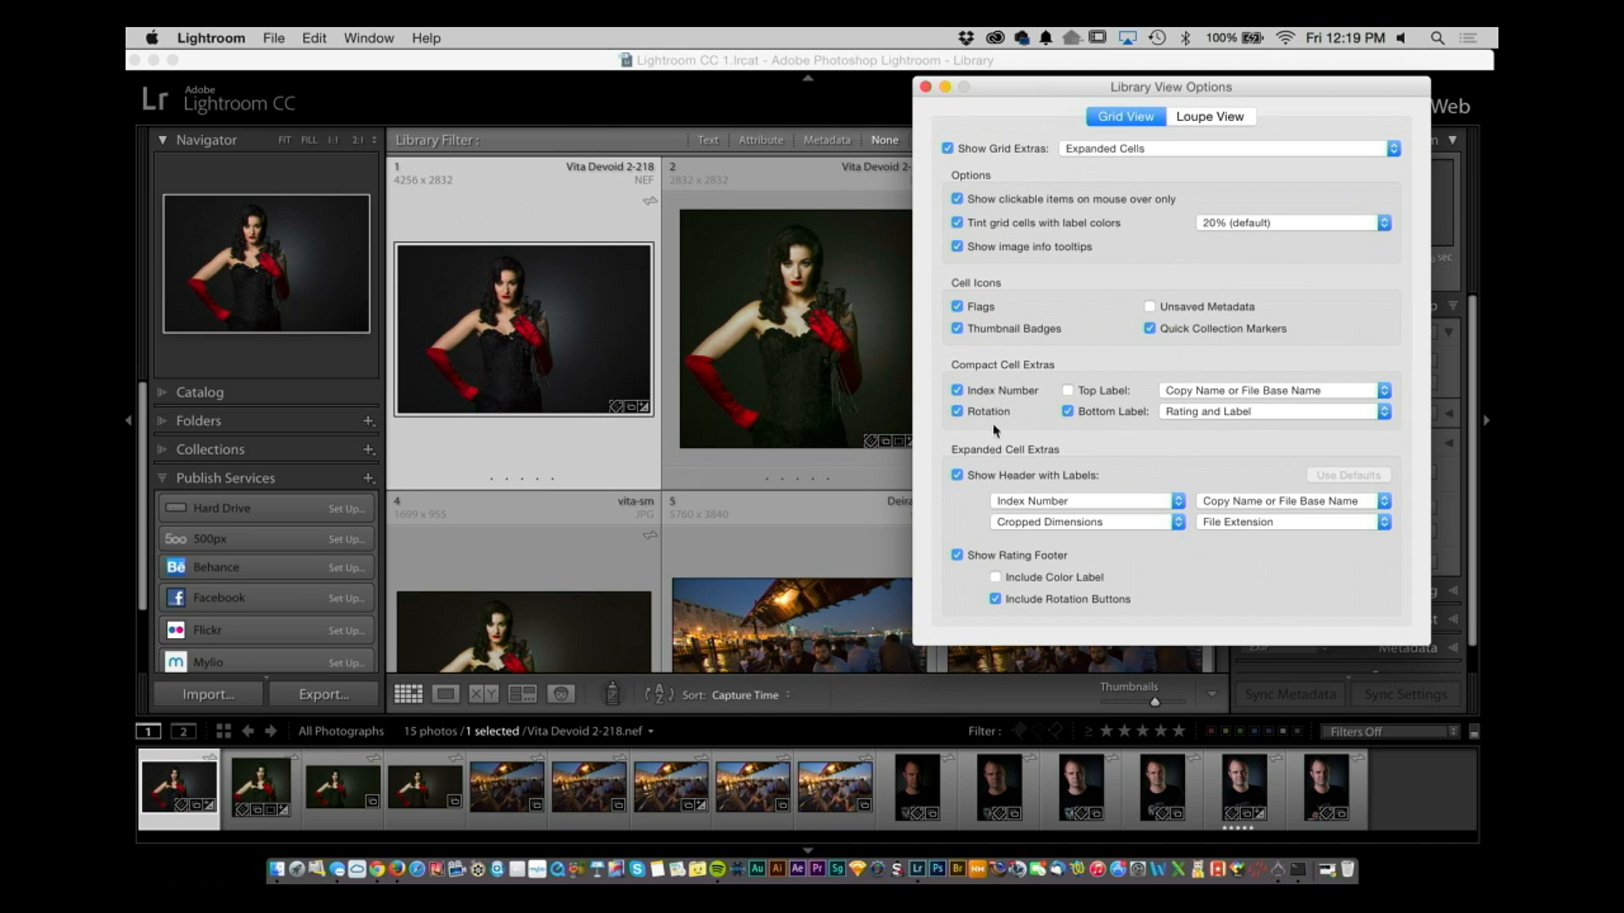
- Toggle the expanded cell header off and on, and set its first label to None
click(958, 474)
click(957, 475)
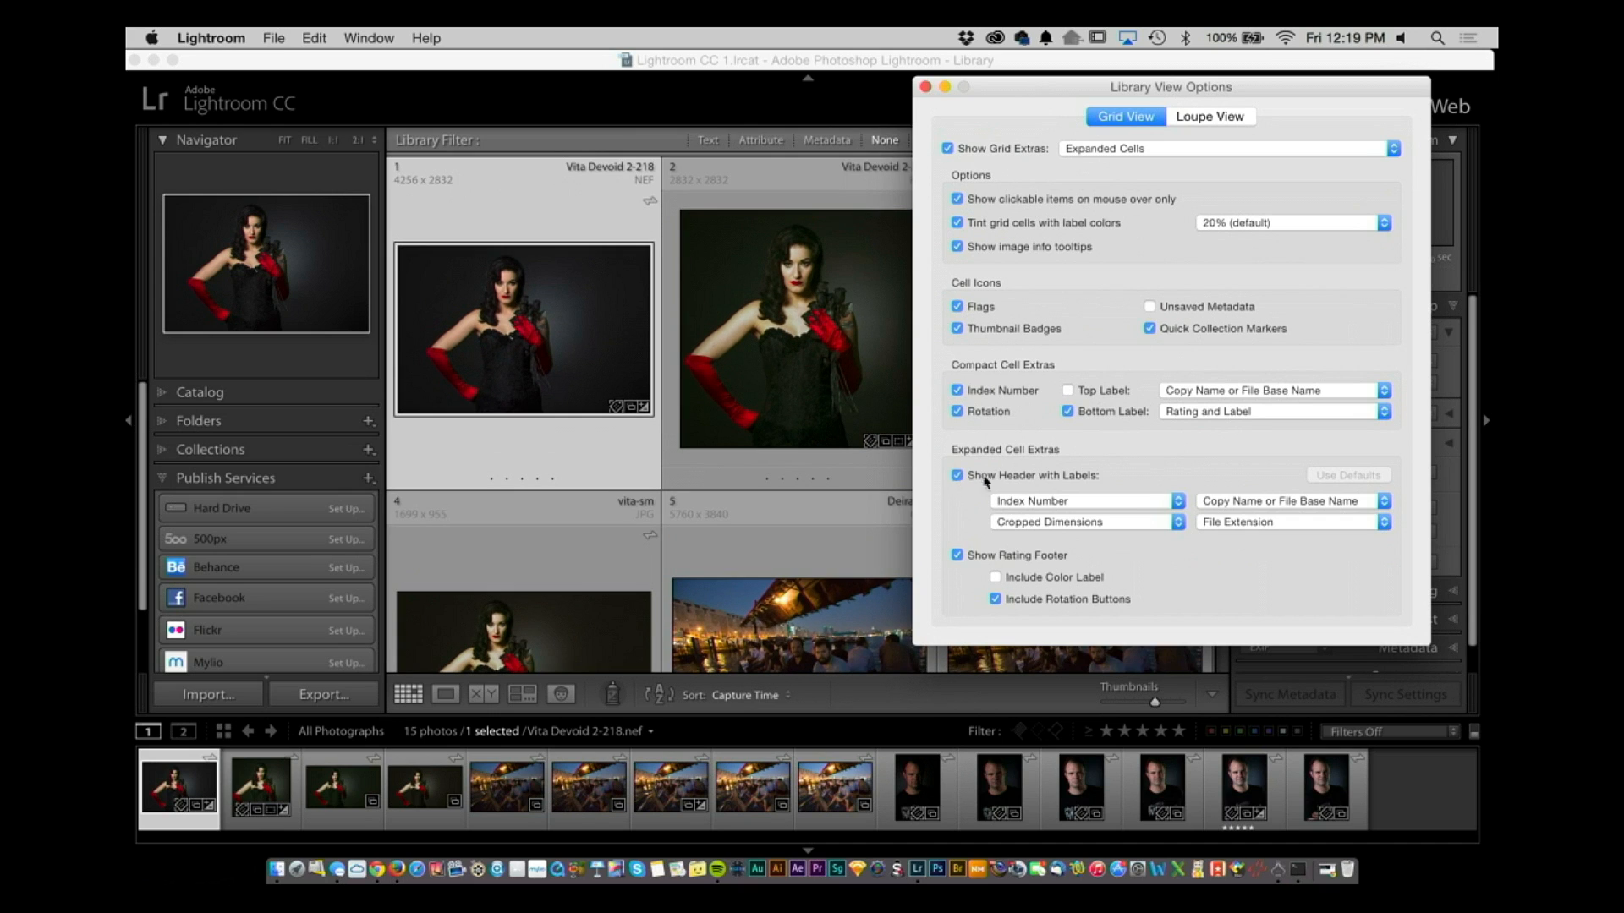
click(1043, 499)
click(1056, 478)
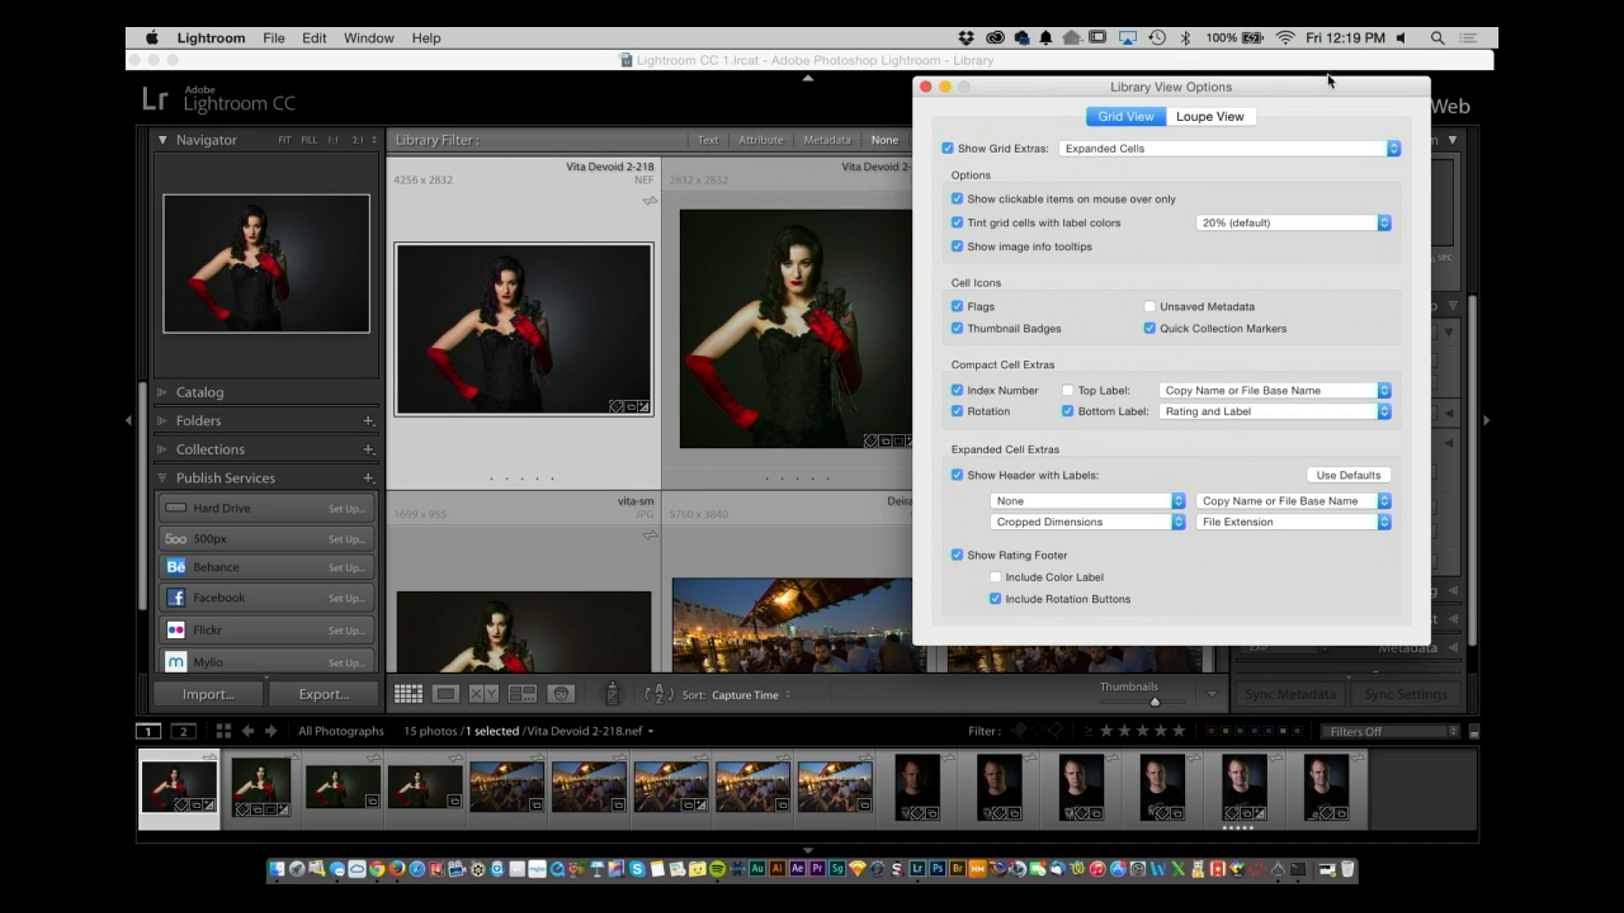
- Enable the info overlay for Loupe view in the library view options
click(1205, 118)
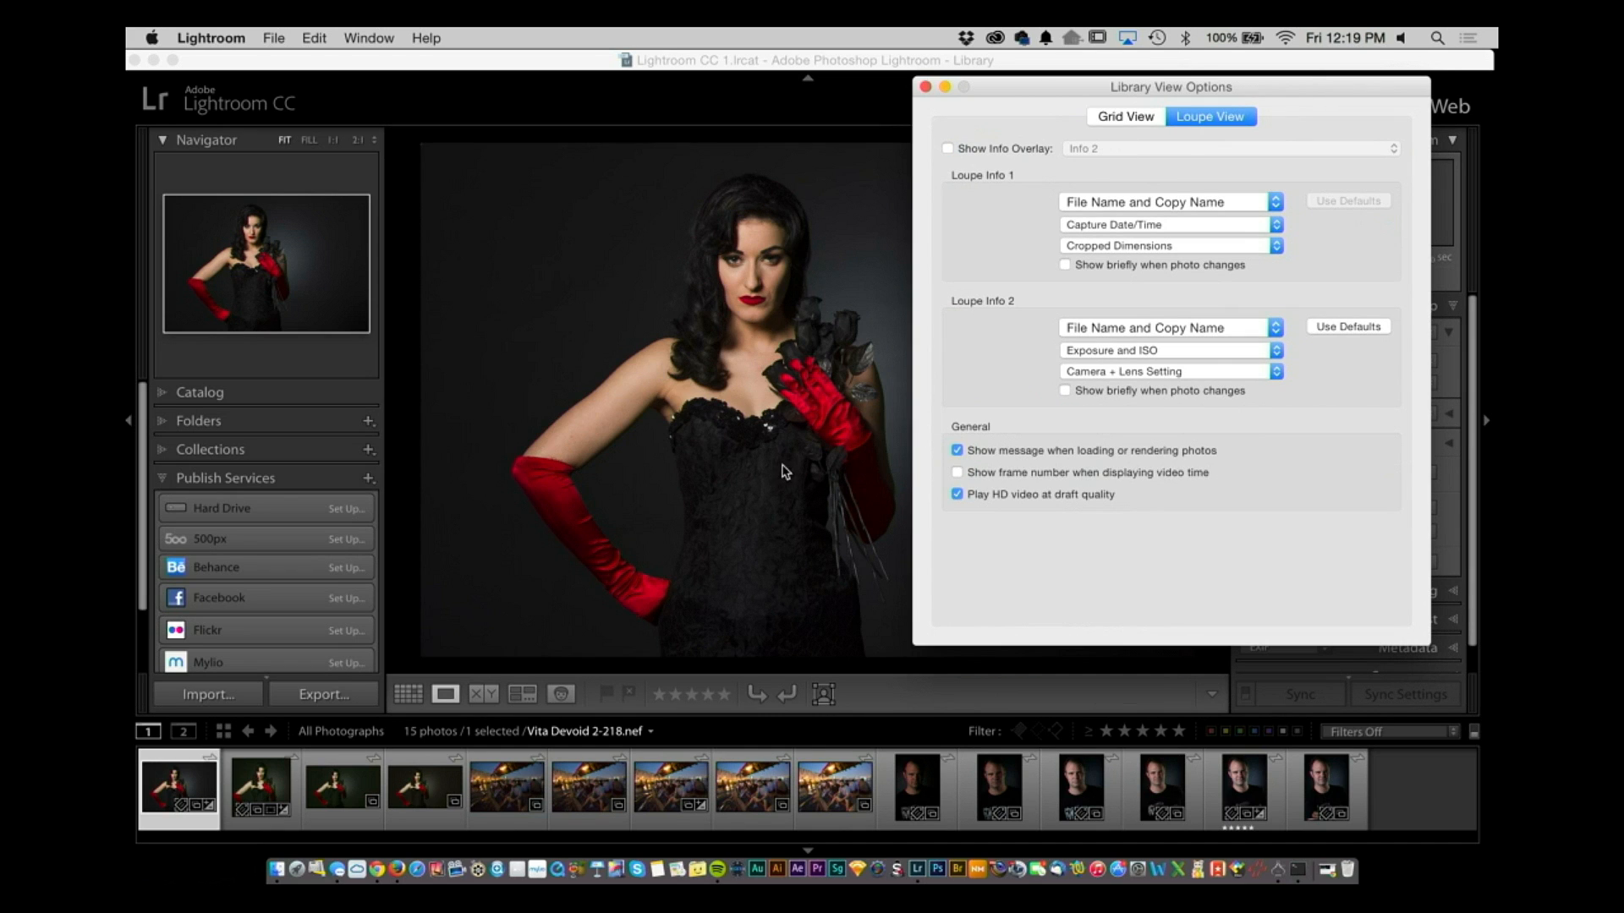
click(1028, 148)
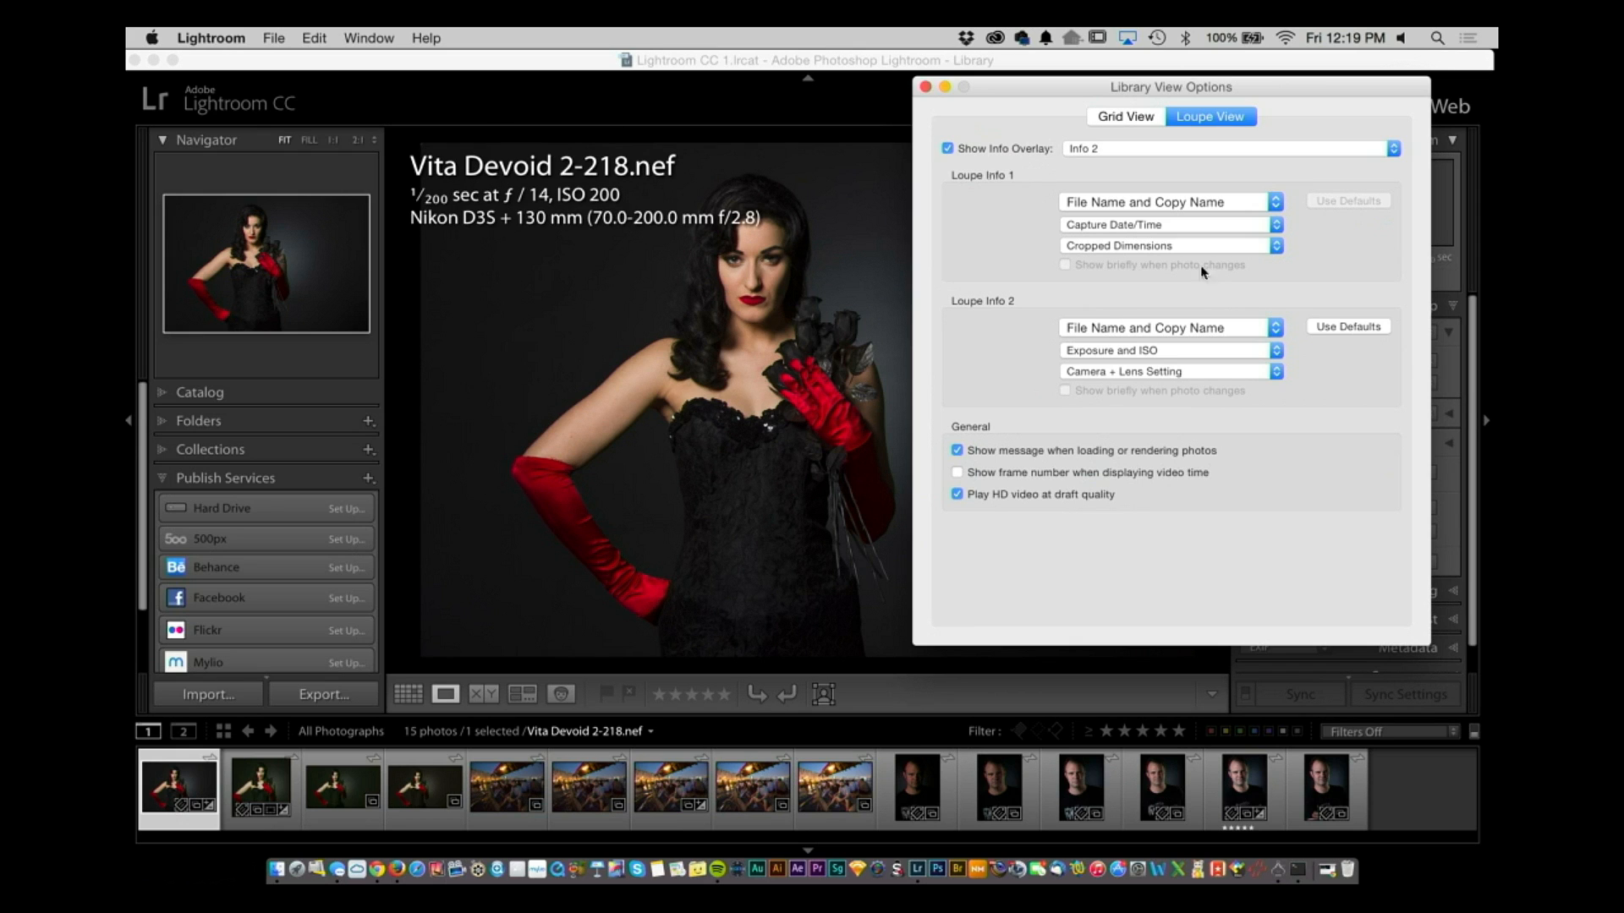
- Try Camera and Camera + Lens as the third line of Loupe Info 2, and restore Camera + Lens Setting
click(1243, 372)
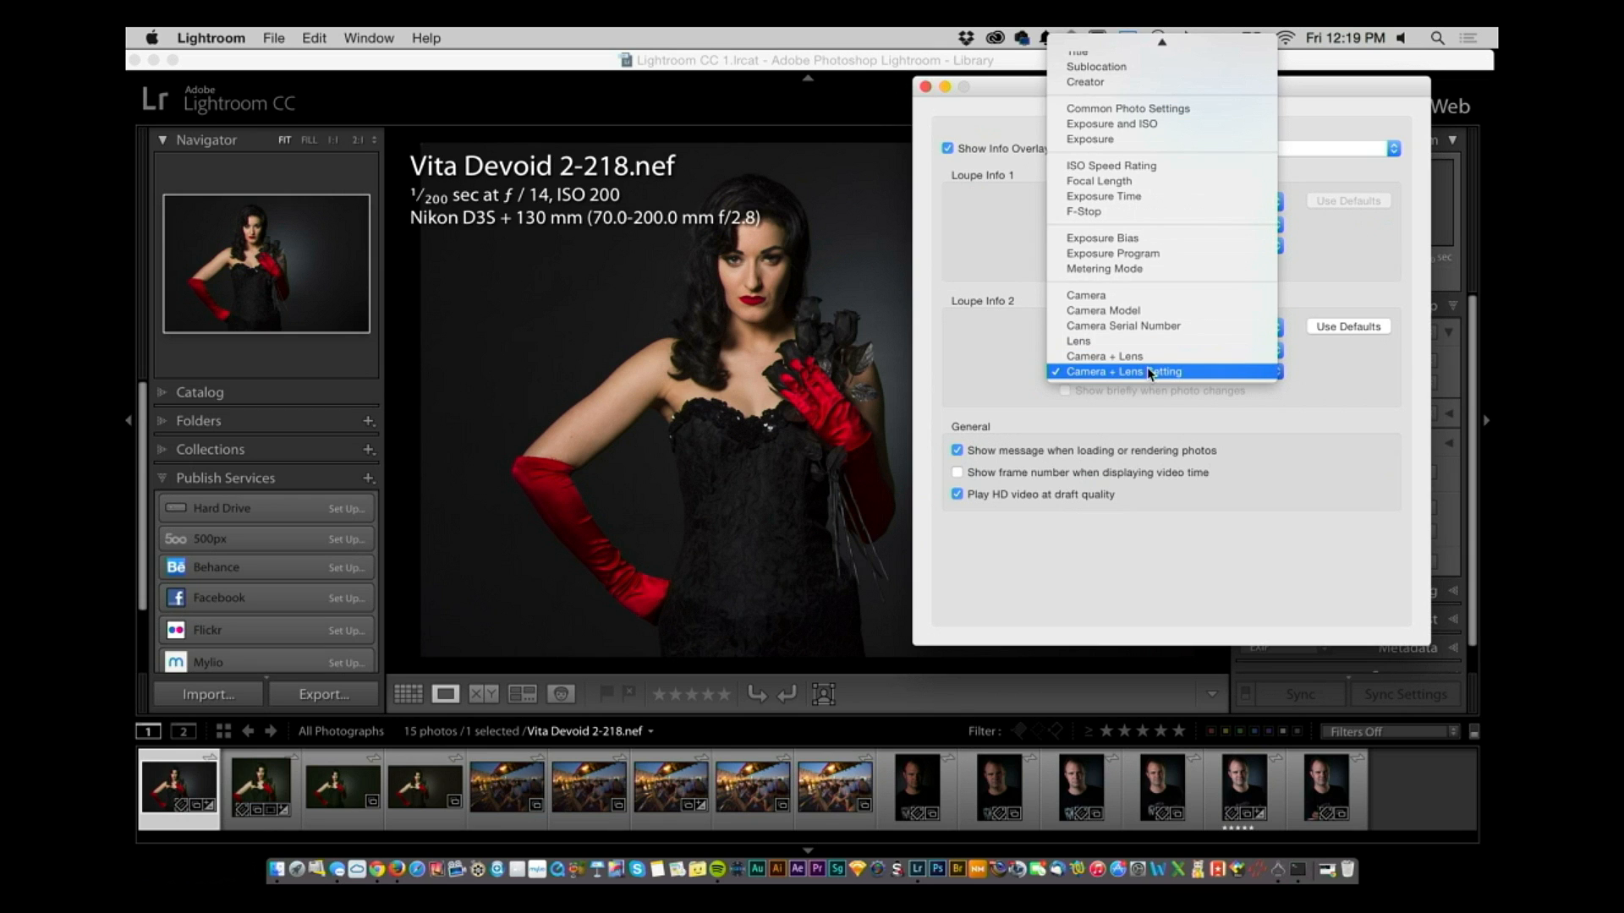
click(1154, 297)
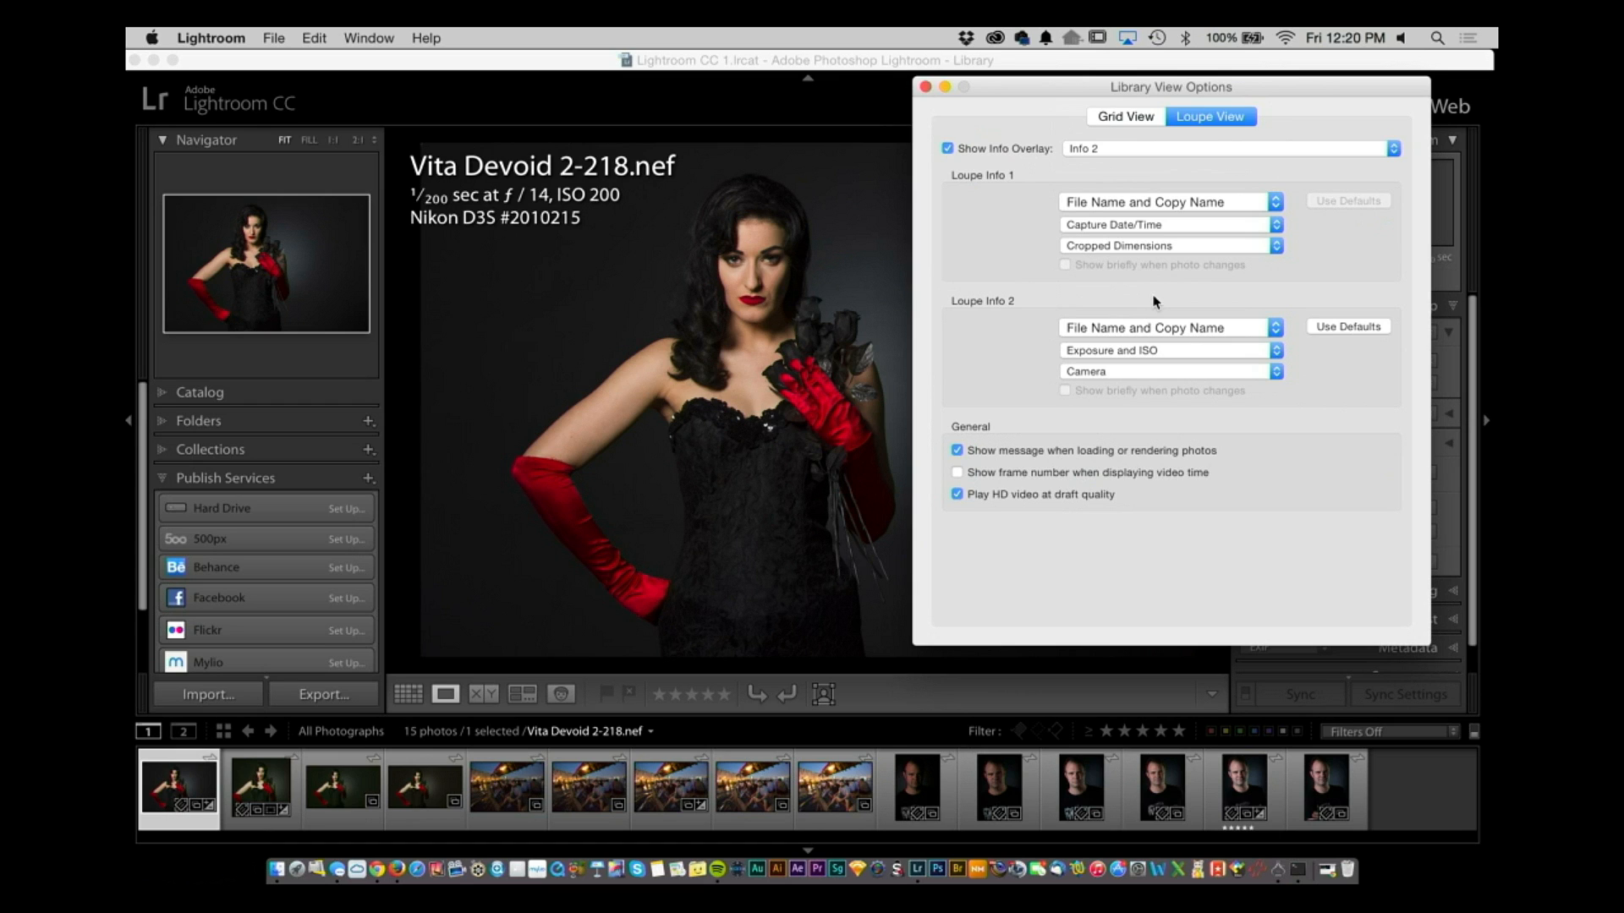
click(1138, 373)
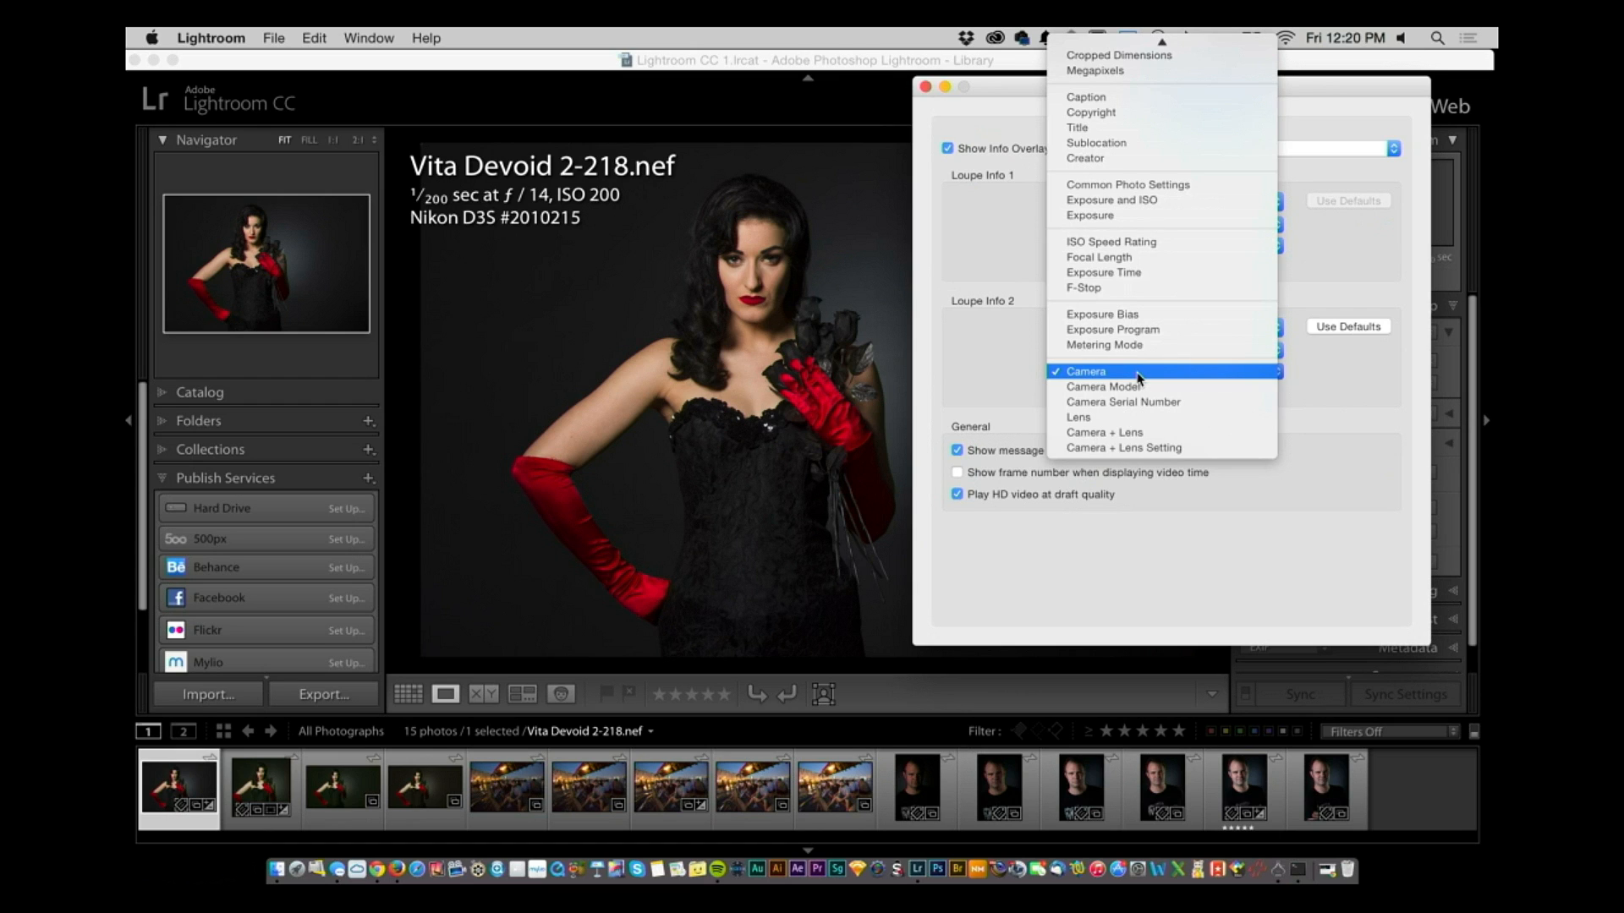
click(1141, 434)
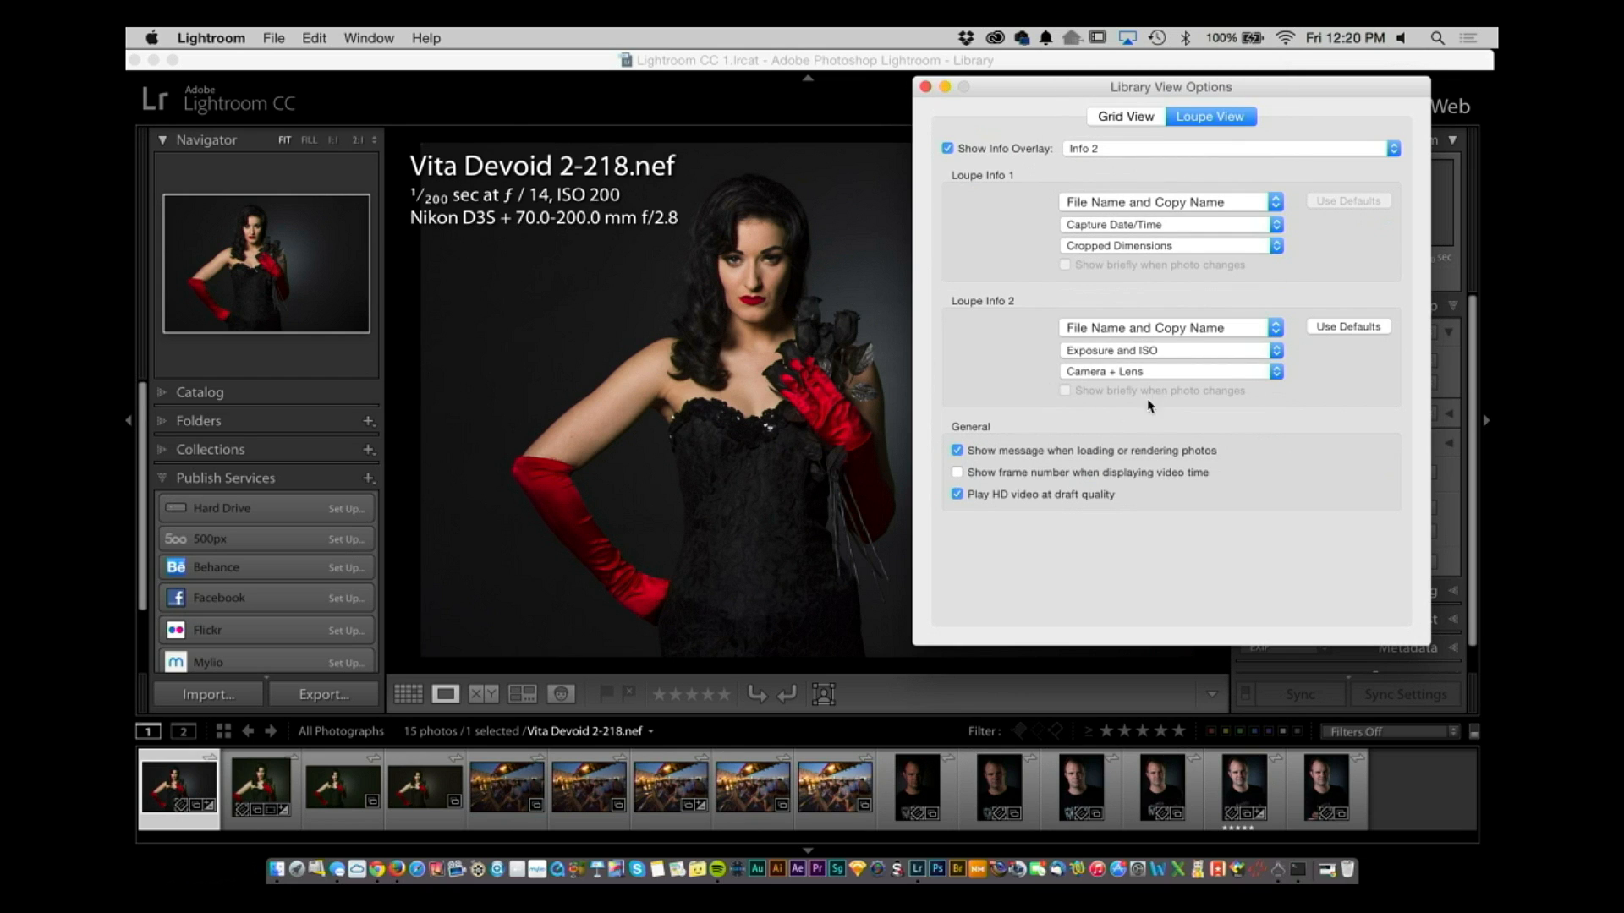
click(1168, 373)
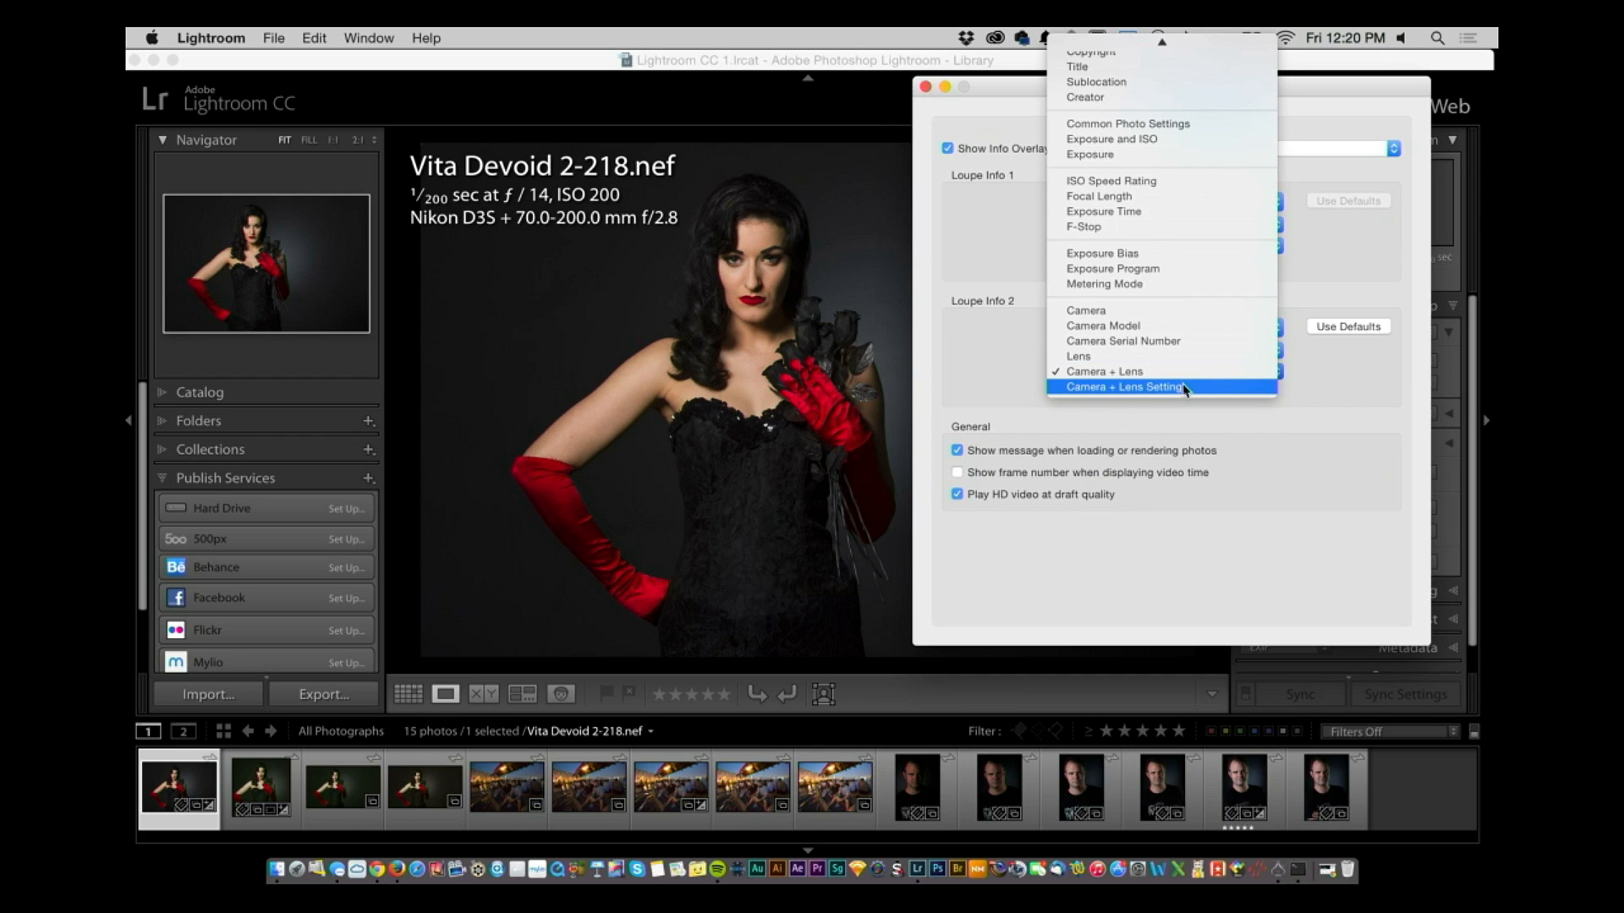
click(1187, 388)
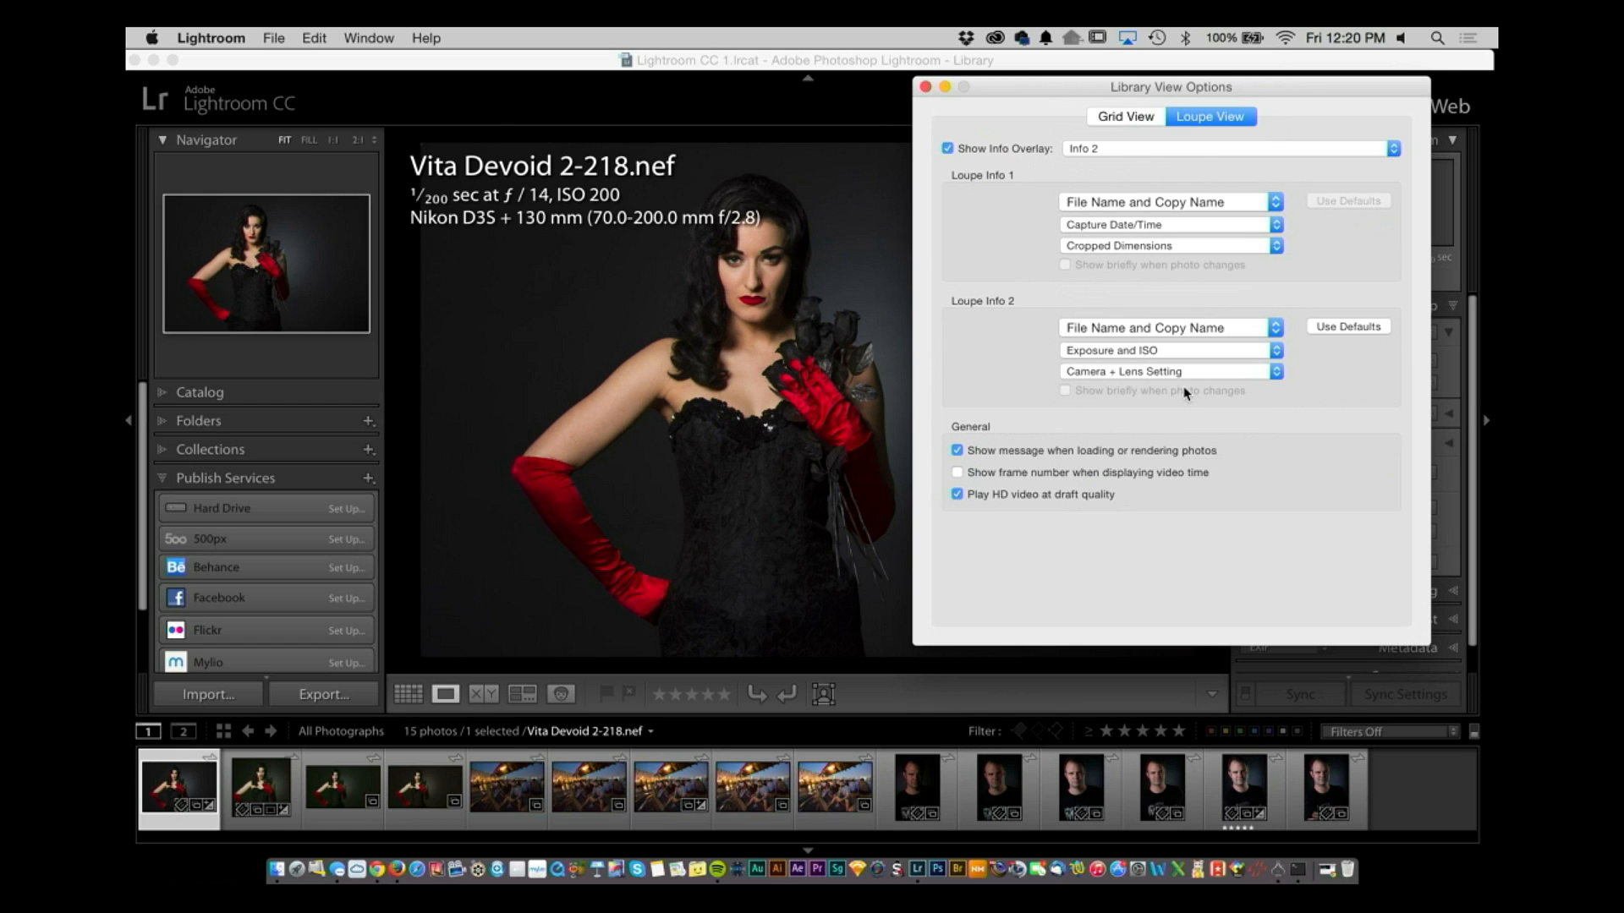
- Close the library view options and toggle the info overlay on the loupe photo
click(926, 87)
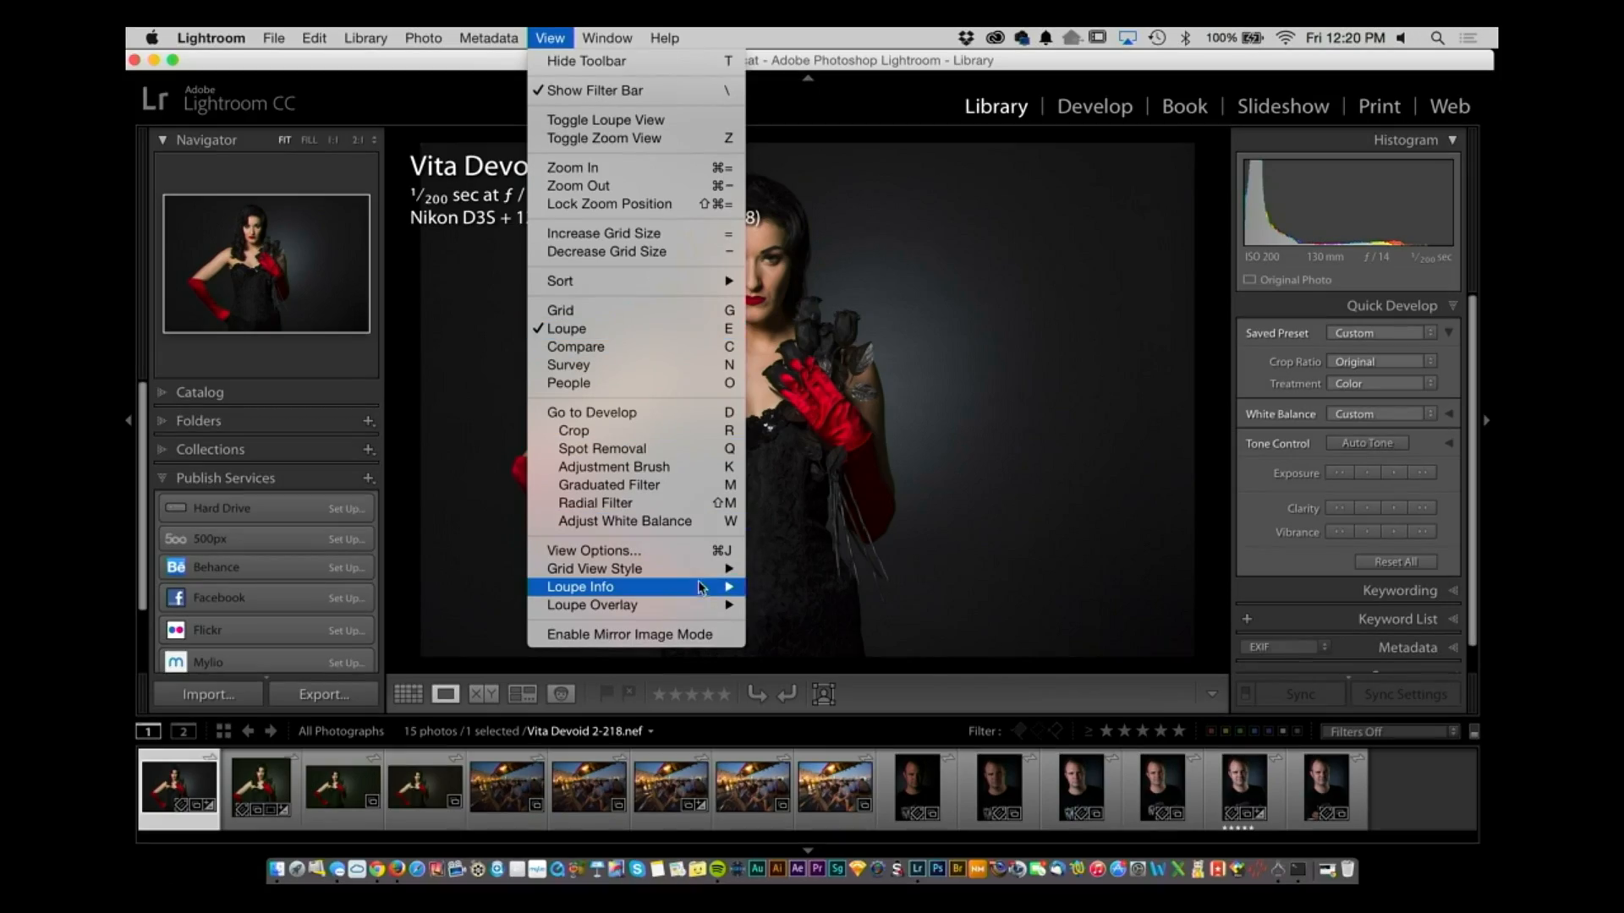
mouse_move(700, 587)
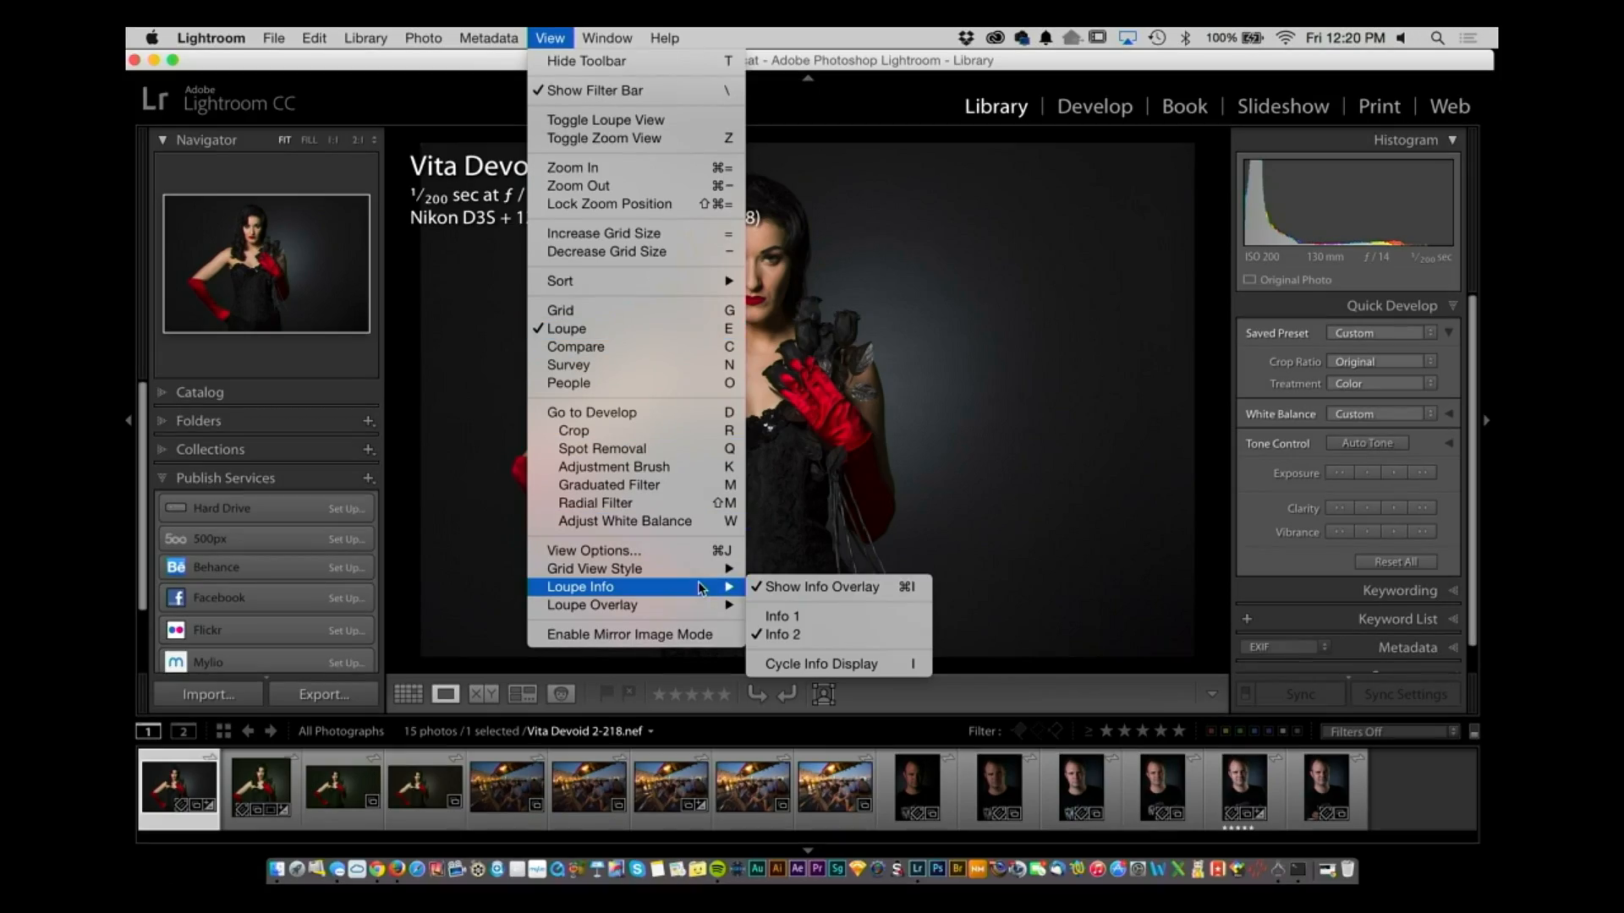
click(774, 586)
key(super+i)
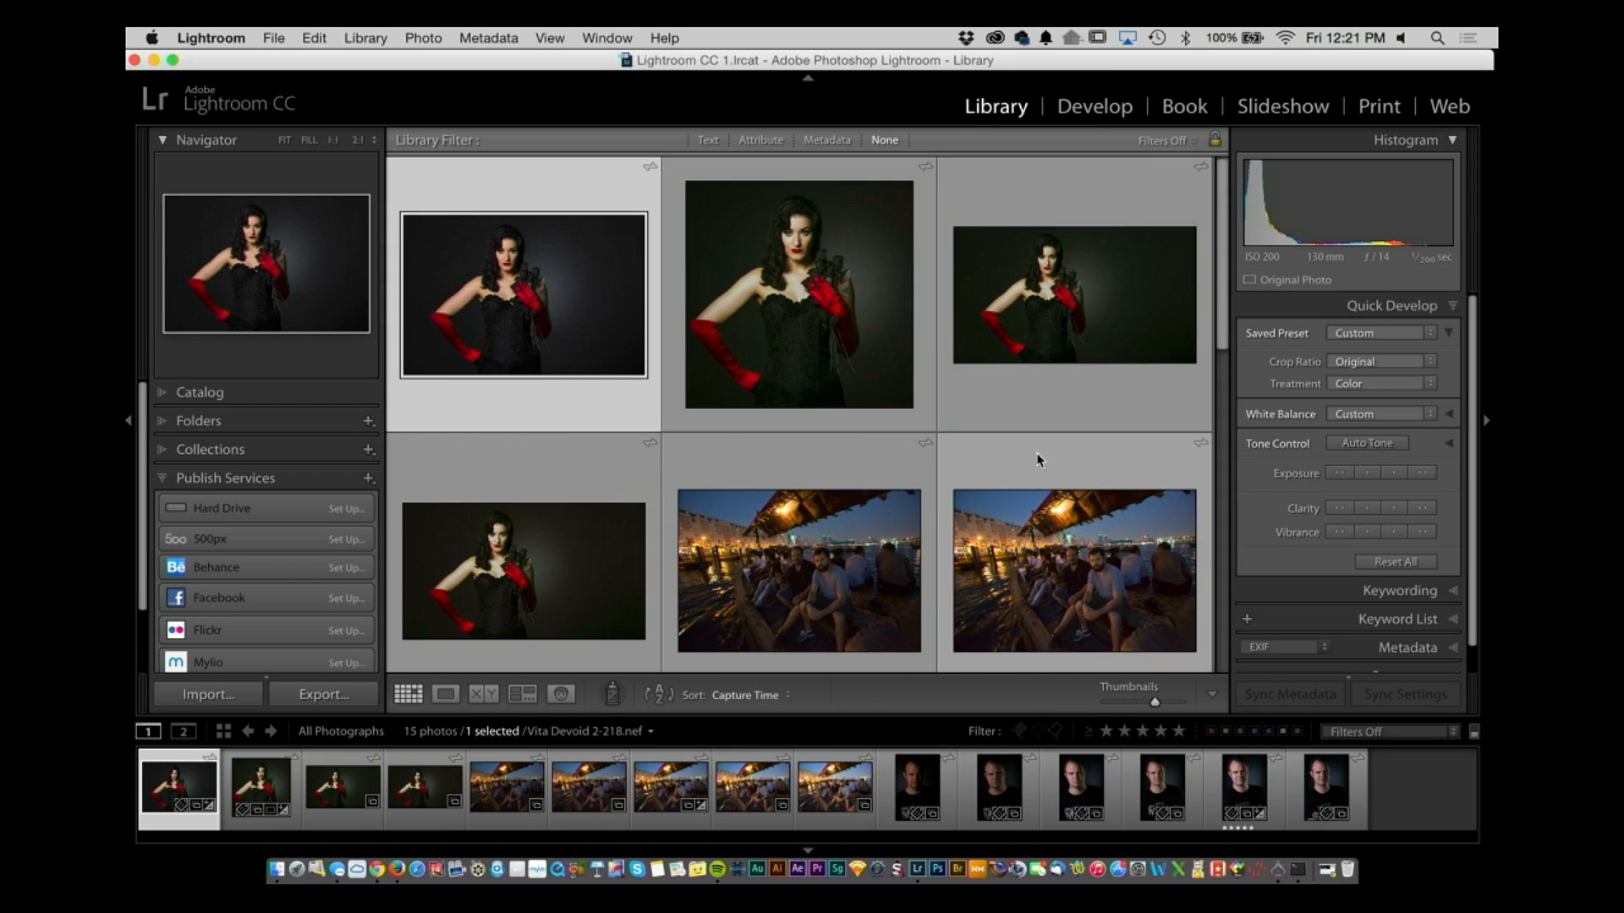
- Decrease and increase the thumbnail size in the library grid several times, ending on a smaller size
key(minus)
key(minus)
key(minus)
key(equal)
key(equal)
key(equal)
key(minus)
key(minus)
key(minus)
key(equal)
key(minus)
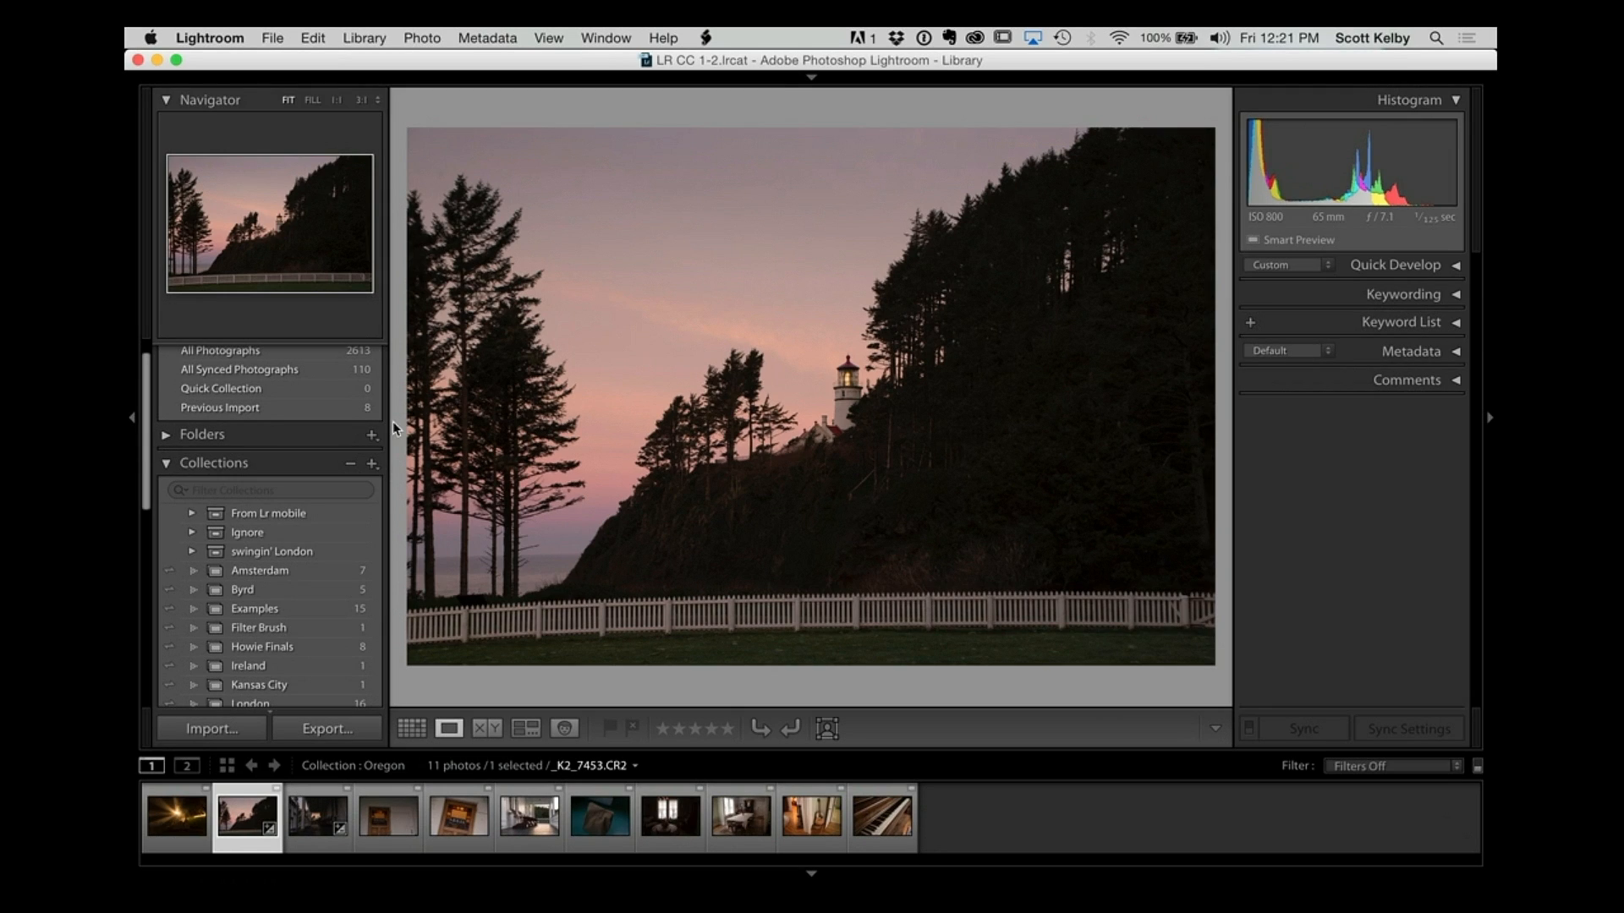
- Create a top-level collection set named New Set
click(372, 463)
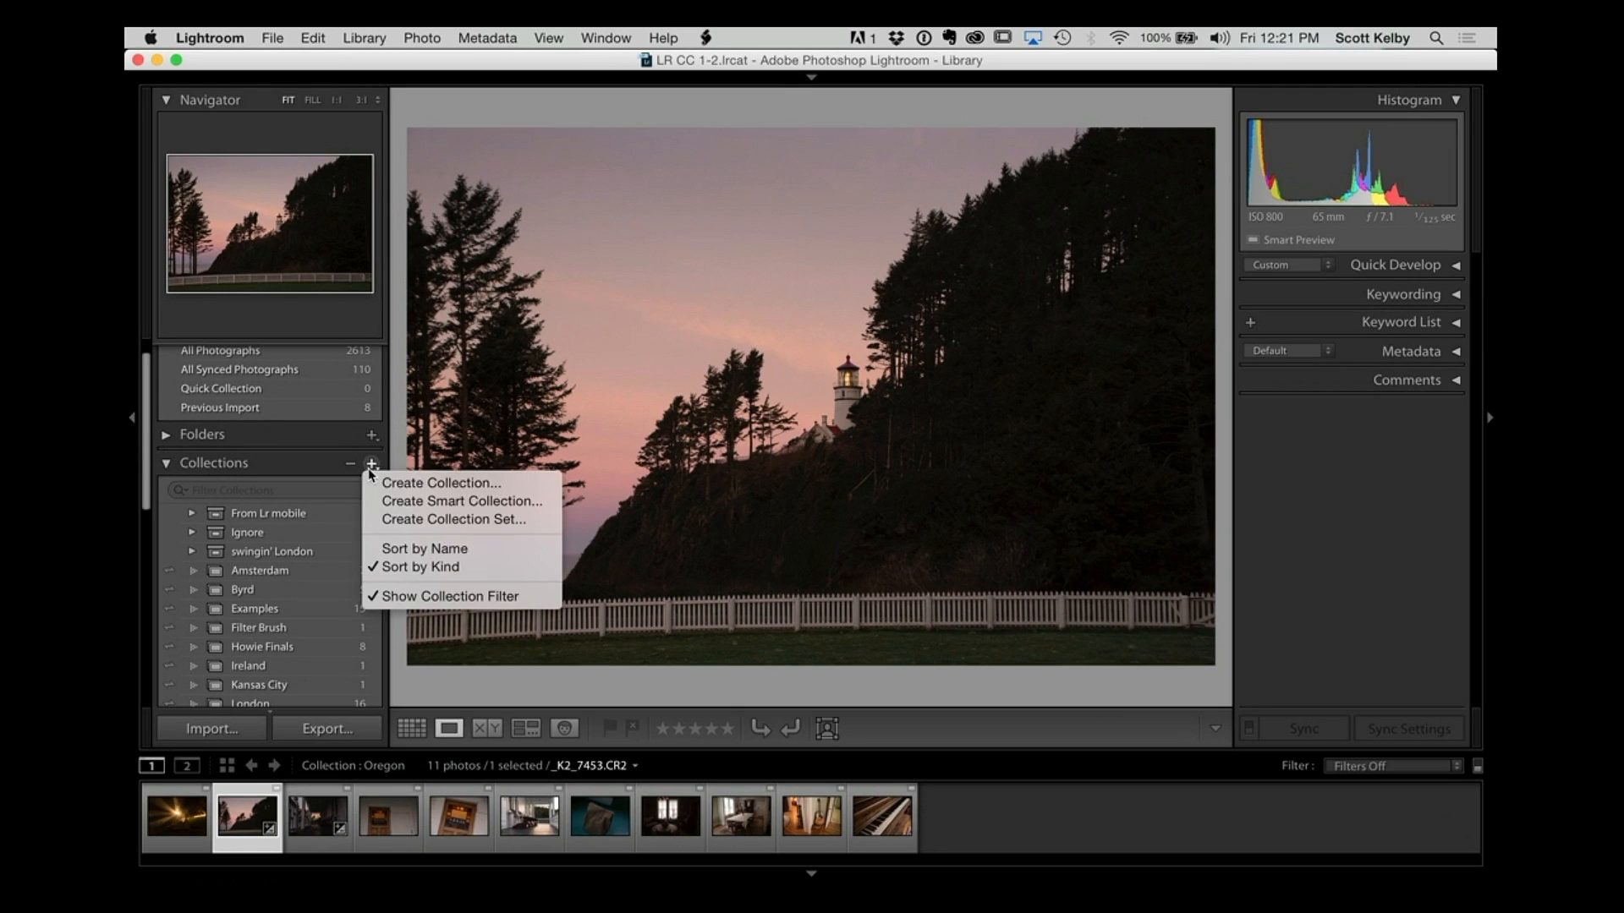
click(478, 521)
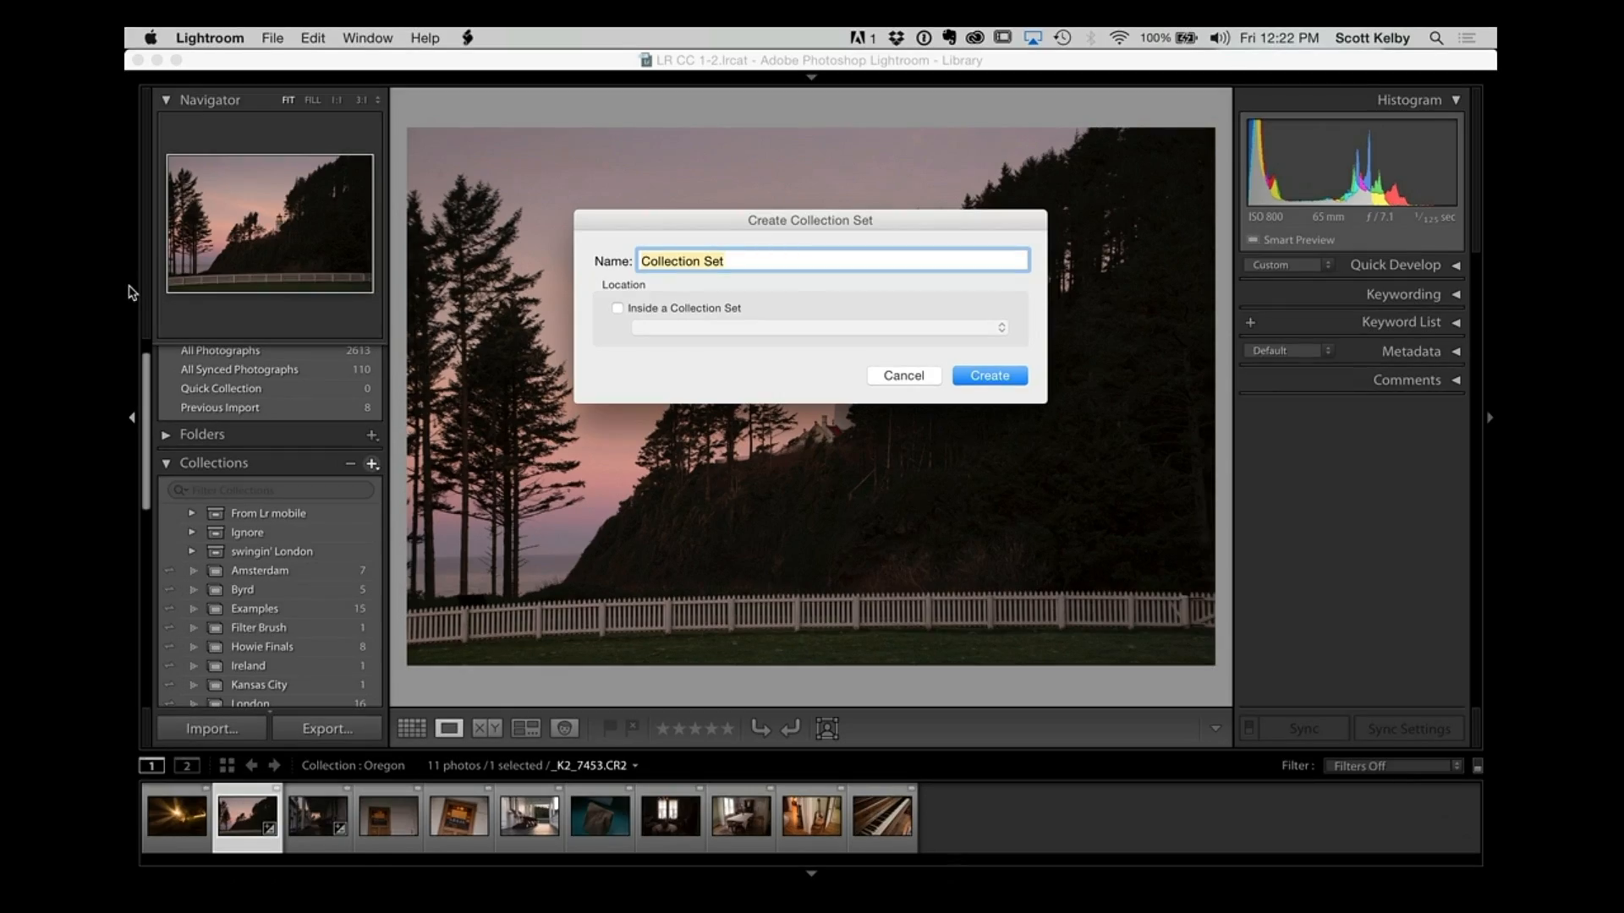
text(New Set)
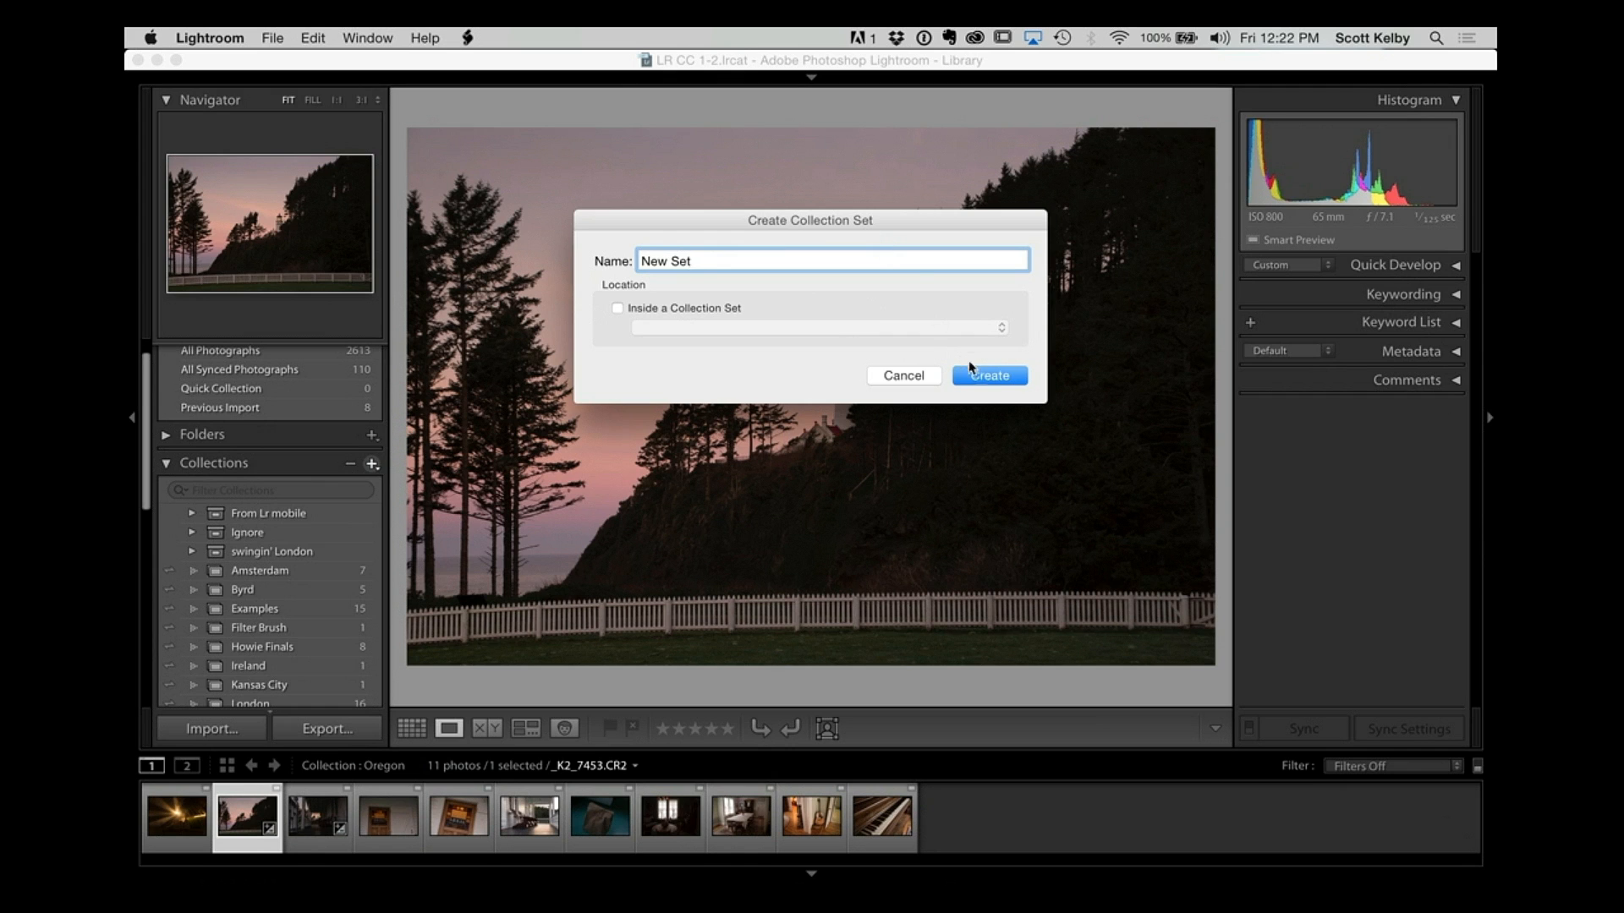
click(998, 383)
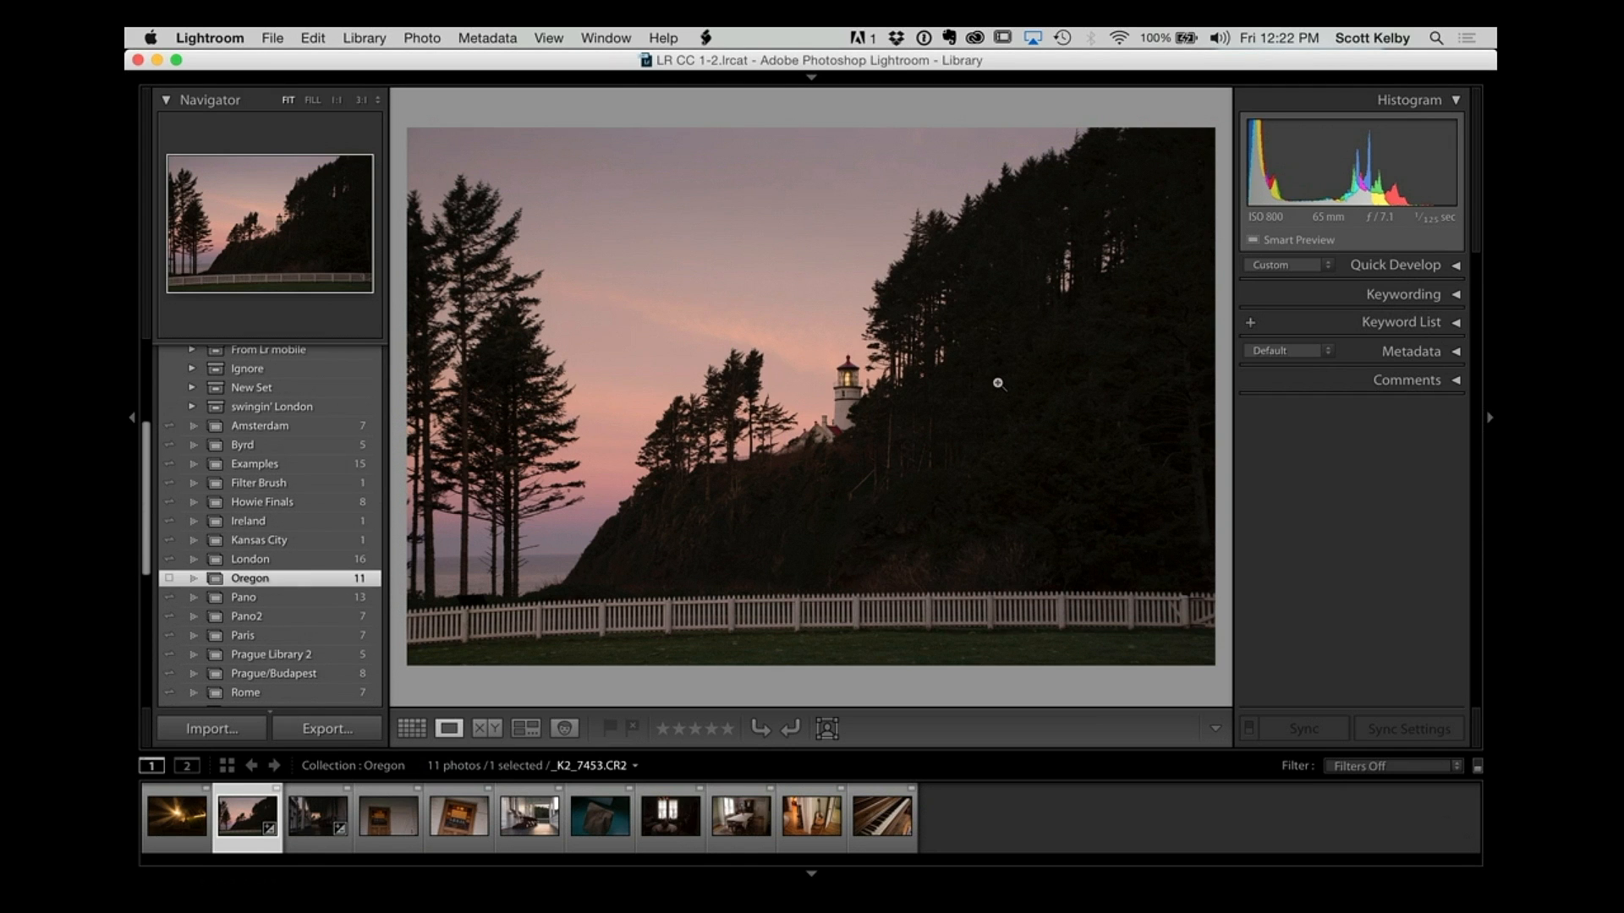